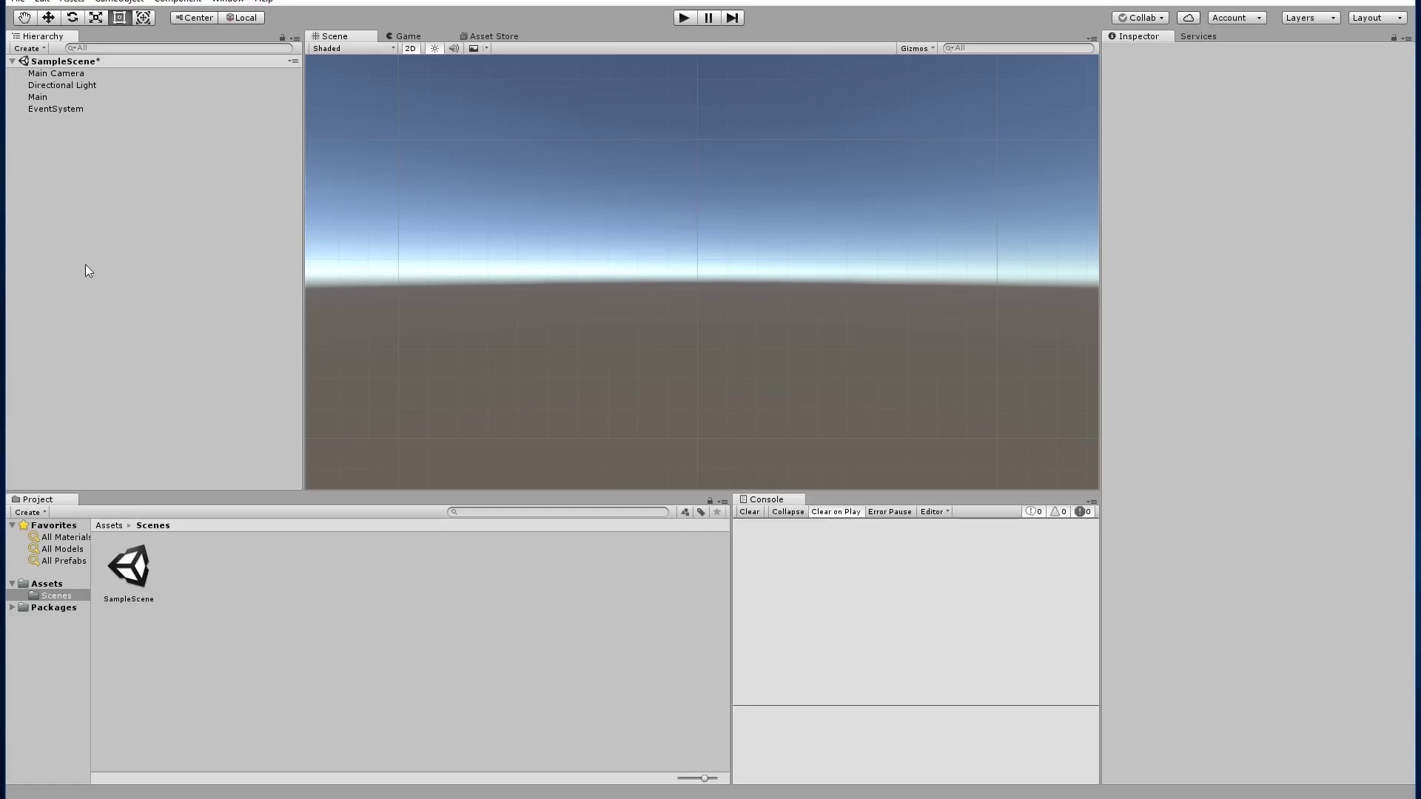
Add a UI image on a new canvas and stretch it to fill the whole canvas
{"action": "right_click", "coordinate": [92, 149]}
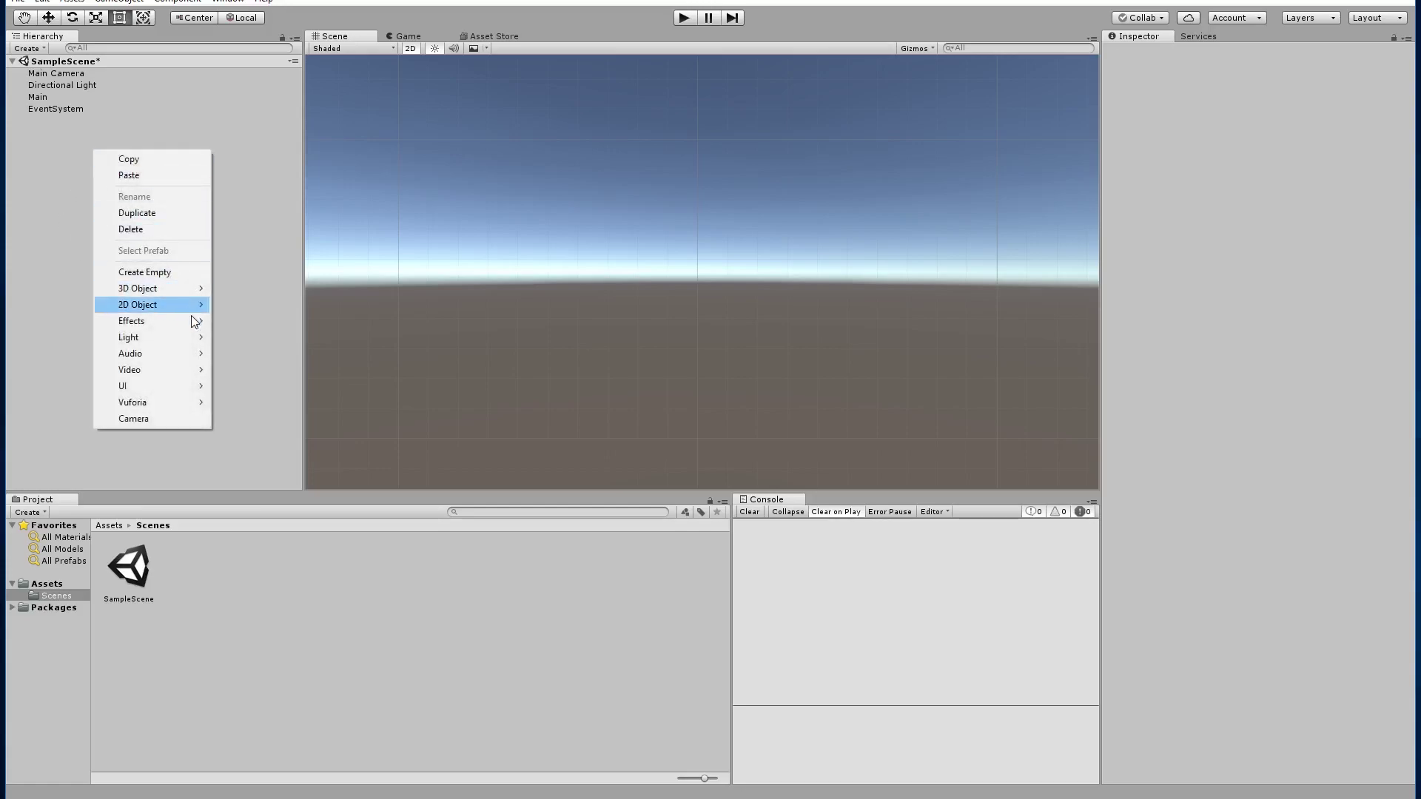
{"action": "mouse_move", "coordinate": [196, 386]}
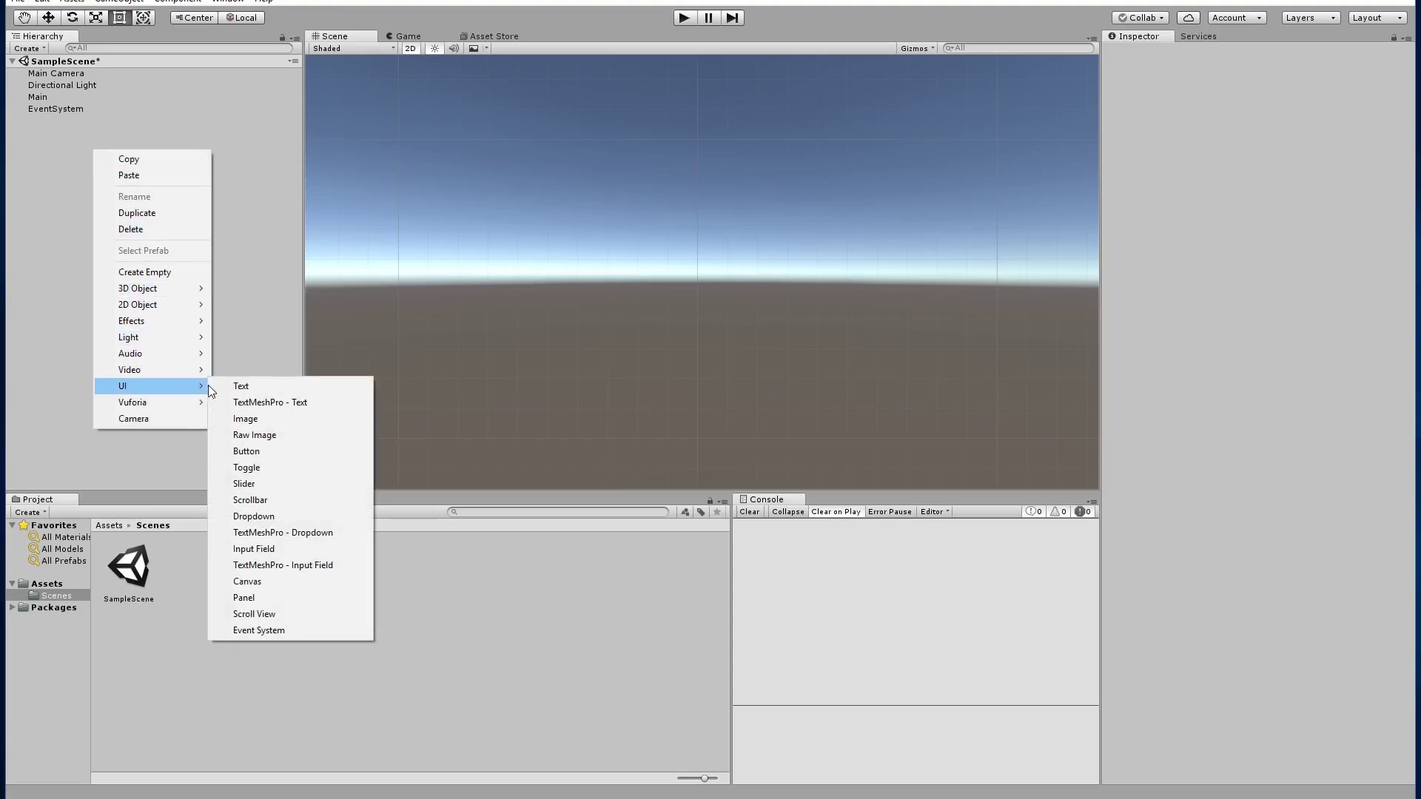
{"action": "left_click", "coordinate": [240, 418]}
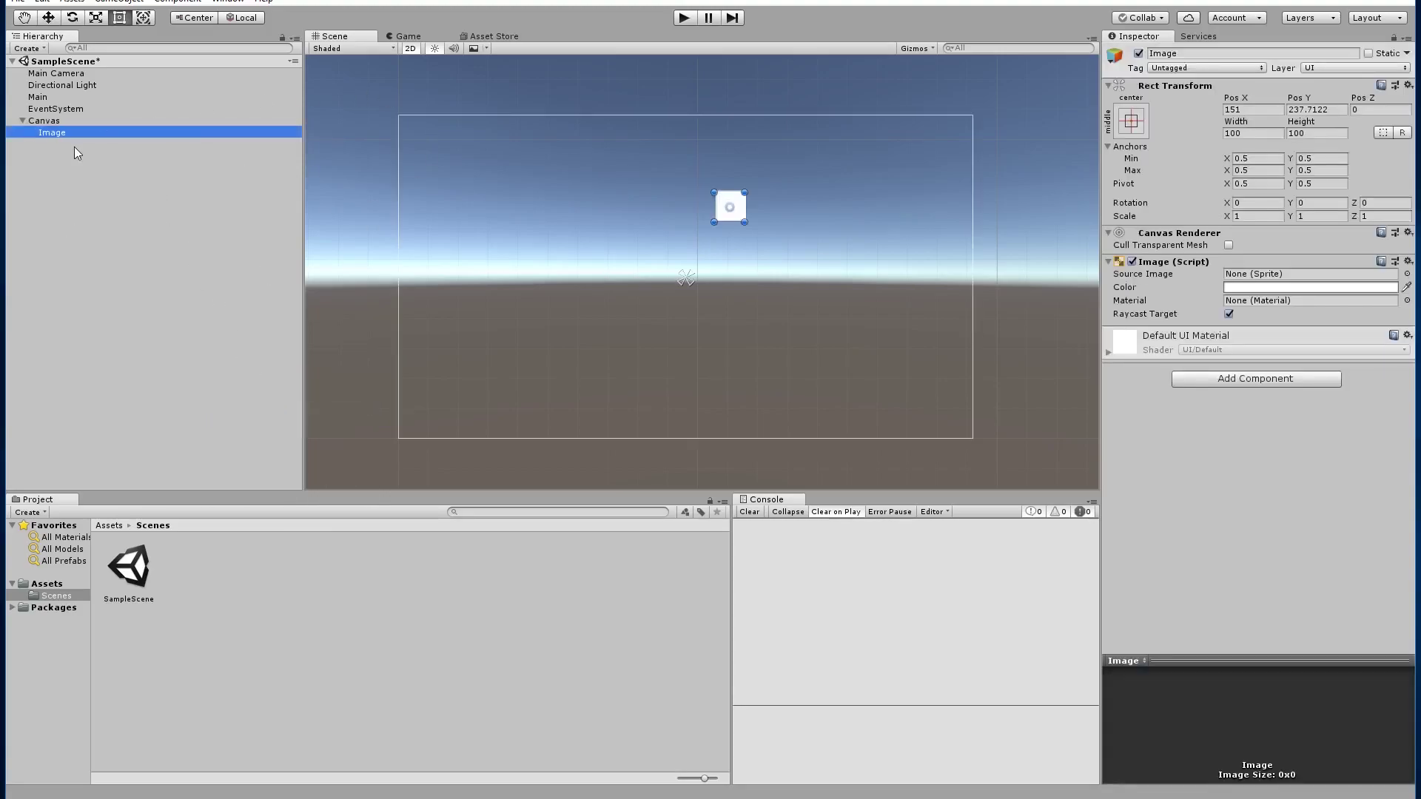
{"action": "left_click", "coordinate": [1131, 121]}
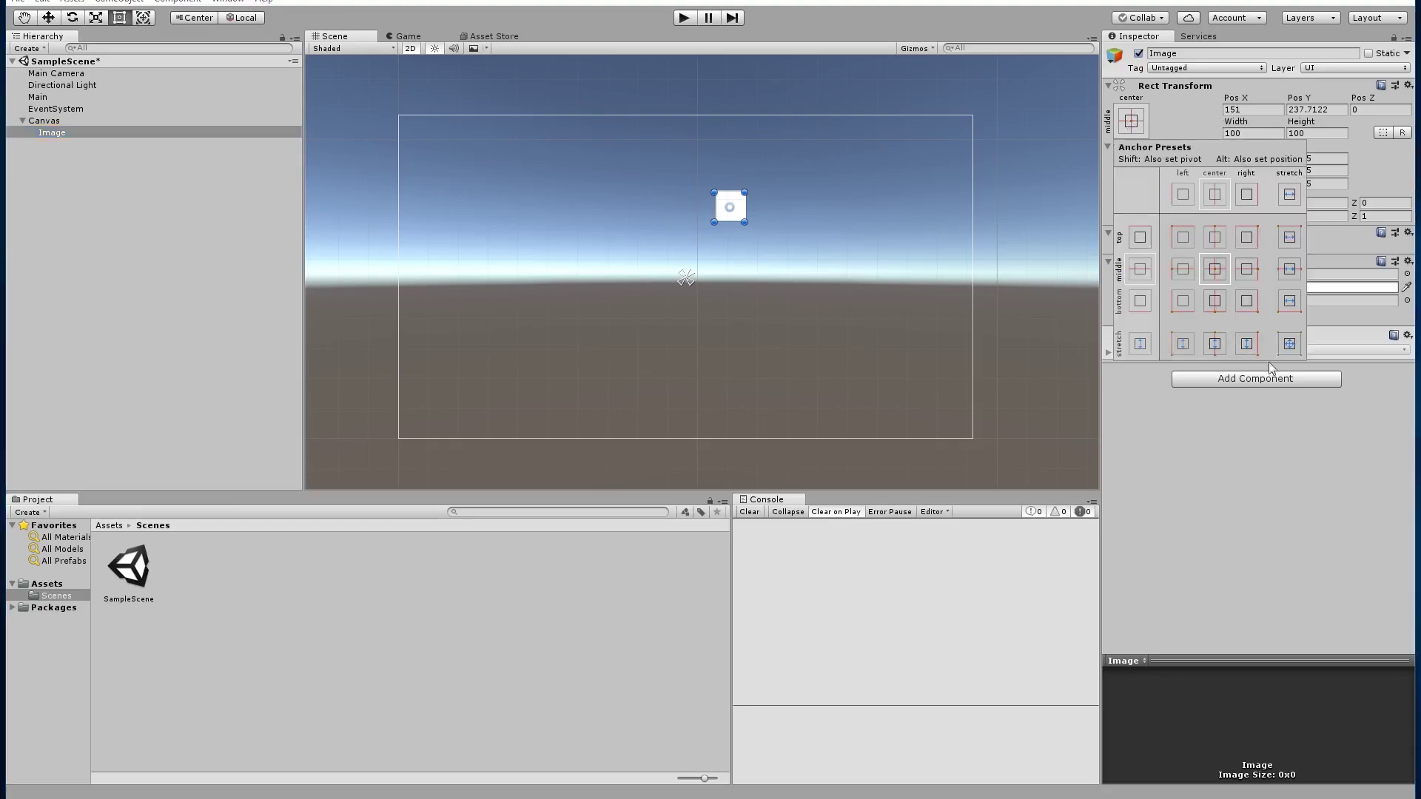
{"action": "key", "text": "alt"}
{"action": "key", "text": "alt+shift"}
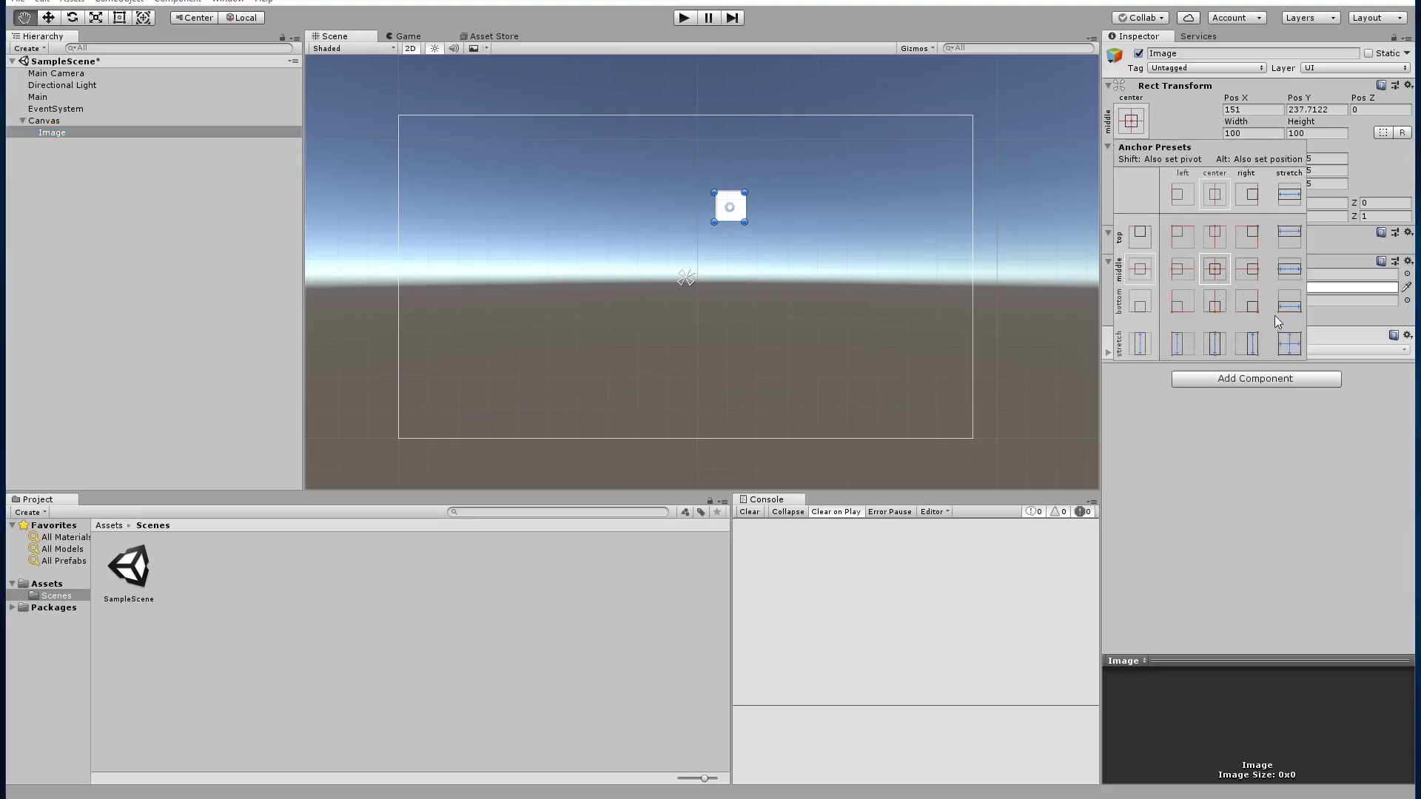
{"action": "key", "text": "alt+shift"}
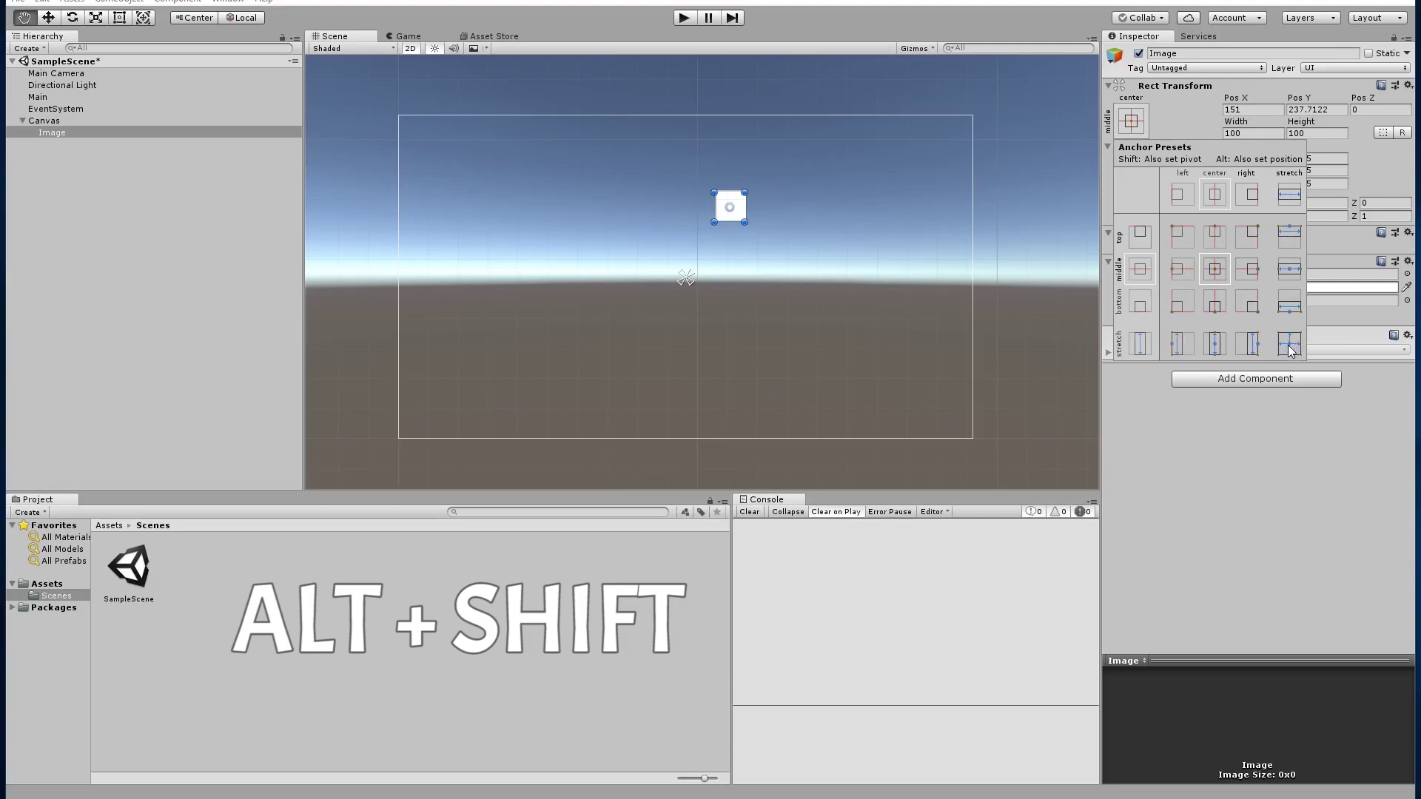
{"action": "left_click", "coordinate": [1289, 344], "text": "alt+shift"}
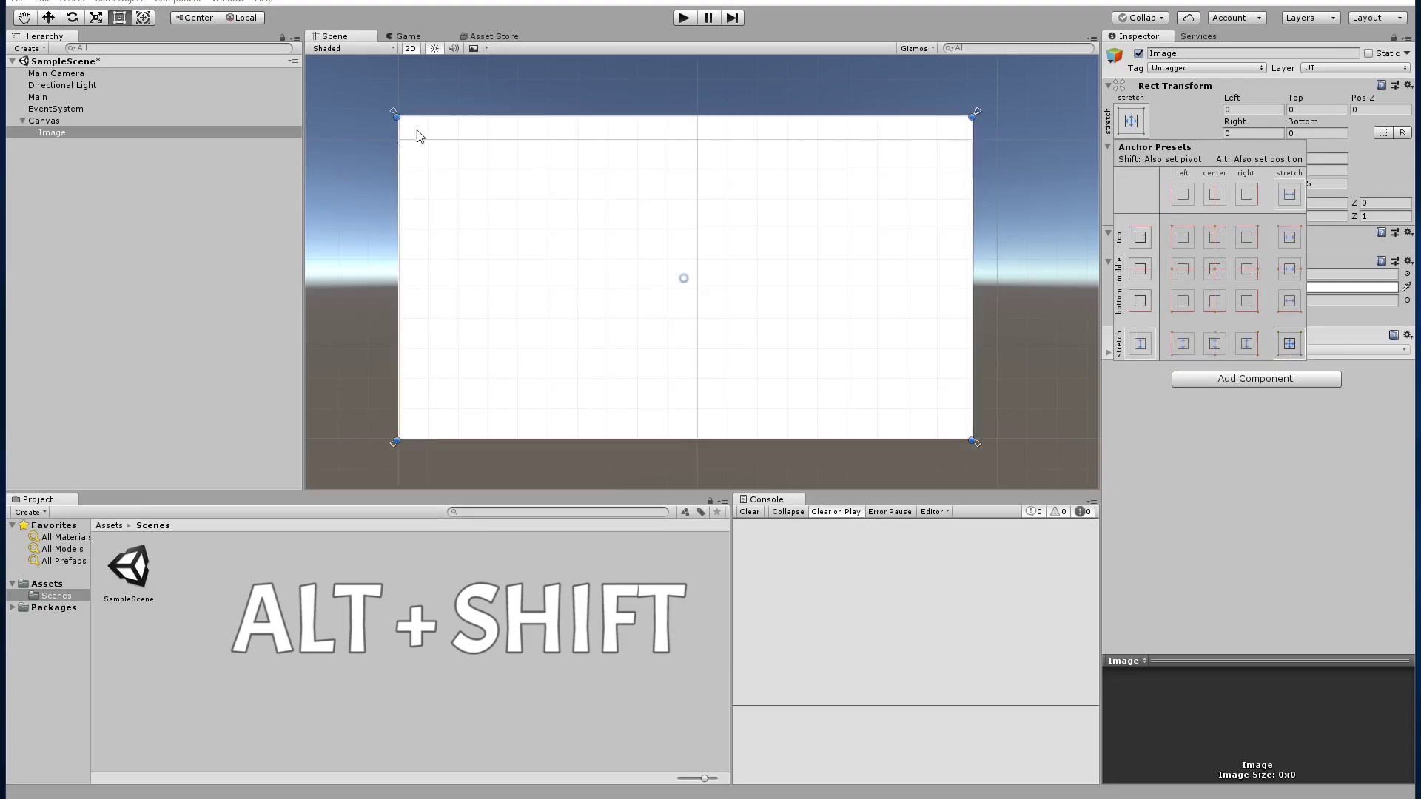
{"action": "left_click", "coordinate": [1288, 527]}
Colour the image bright cyan 00E4FF
{"action": "left_click", "coordinate": [1252, 288]}
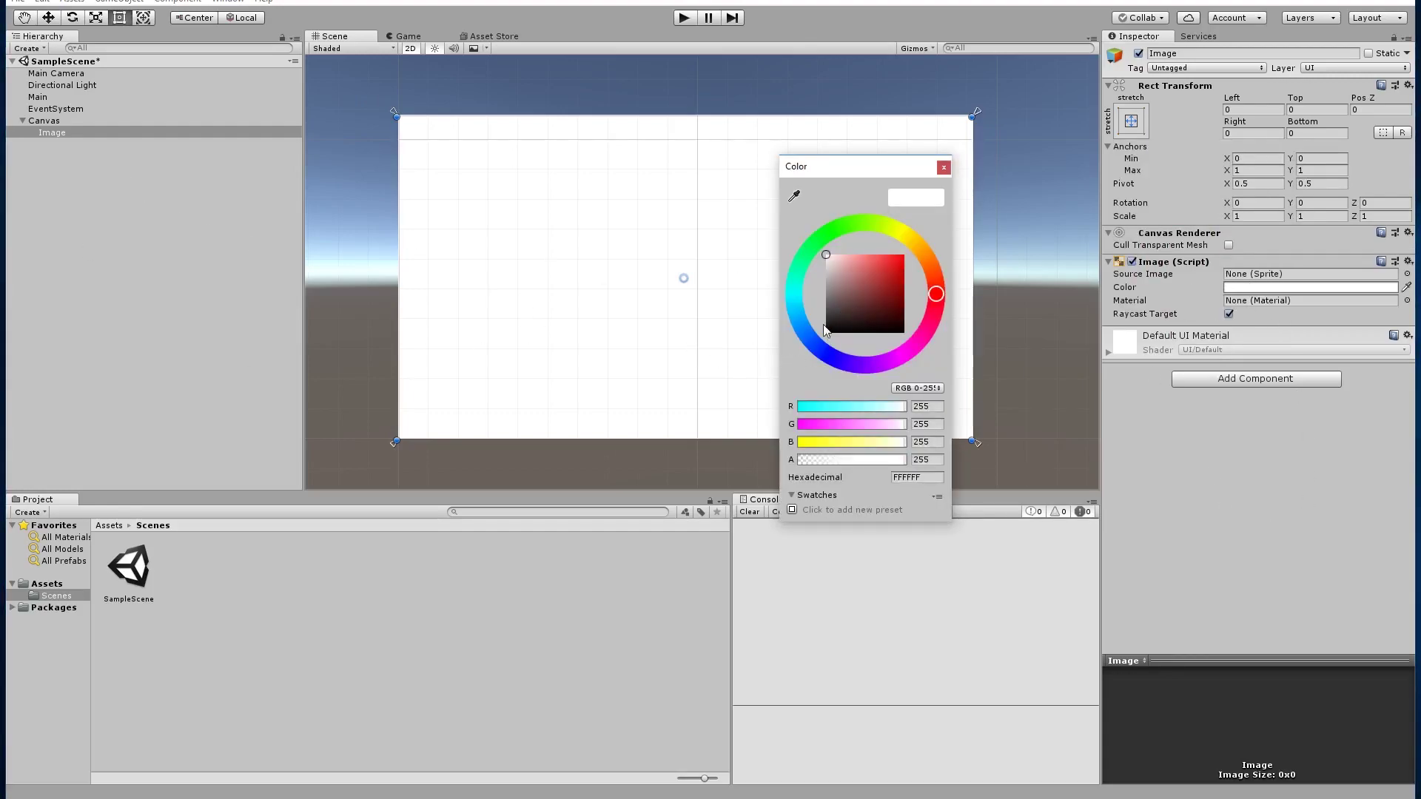
{"action": "left_click", "coordinate": [793, 294]}
{"action": "left_click_drag", "start_coordinate": [858, 296], "coordinate": [940, 237]}
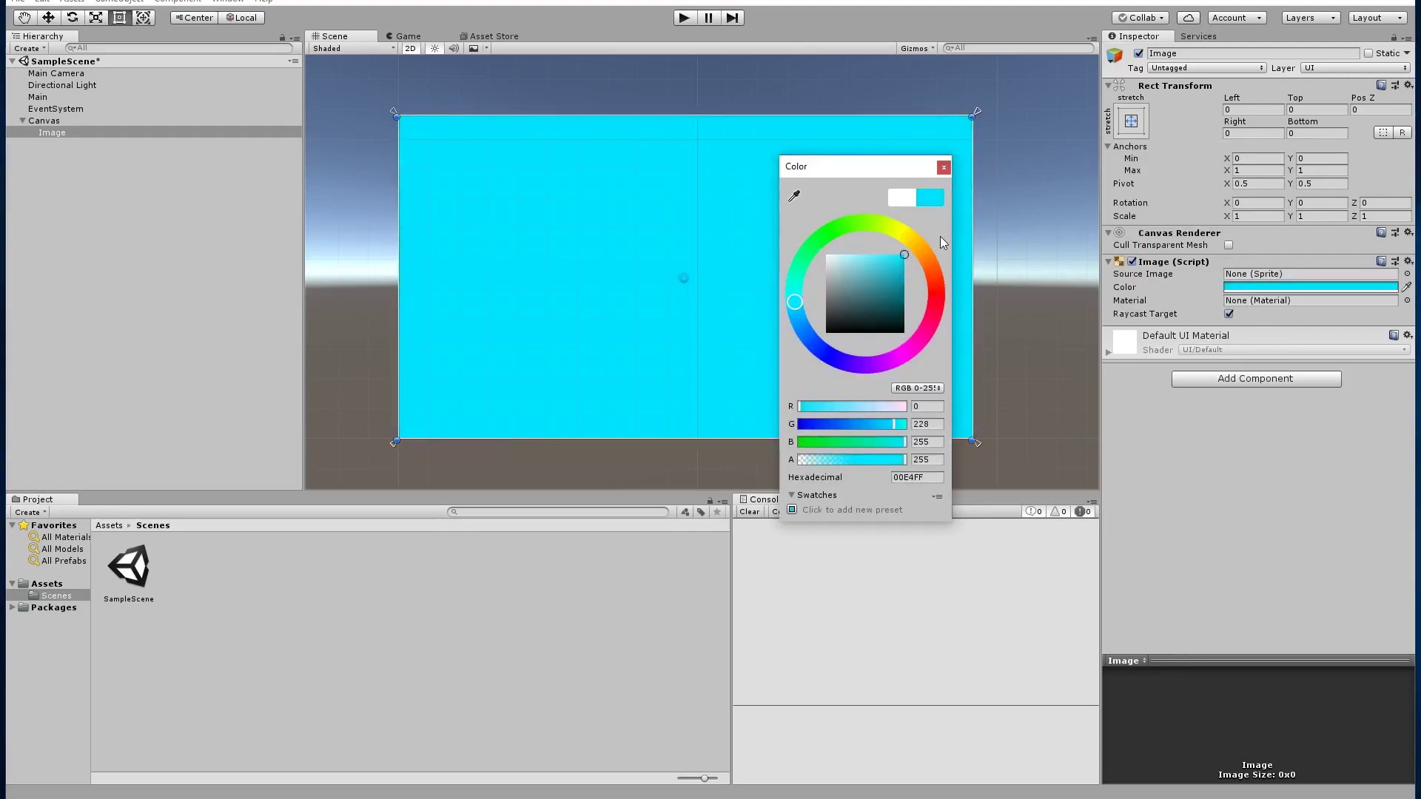
{"action": "left_click", "coordinate": [944, 168]}
Rename the image to Background
{"action": "left_click", "coordinate": [77, 135]}
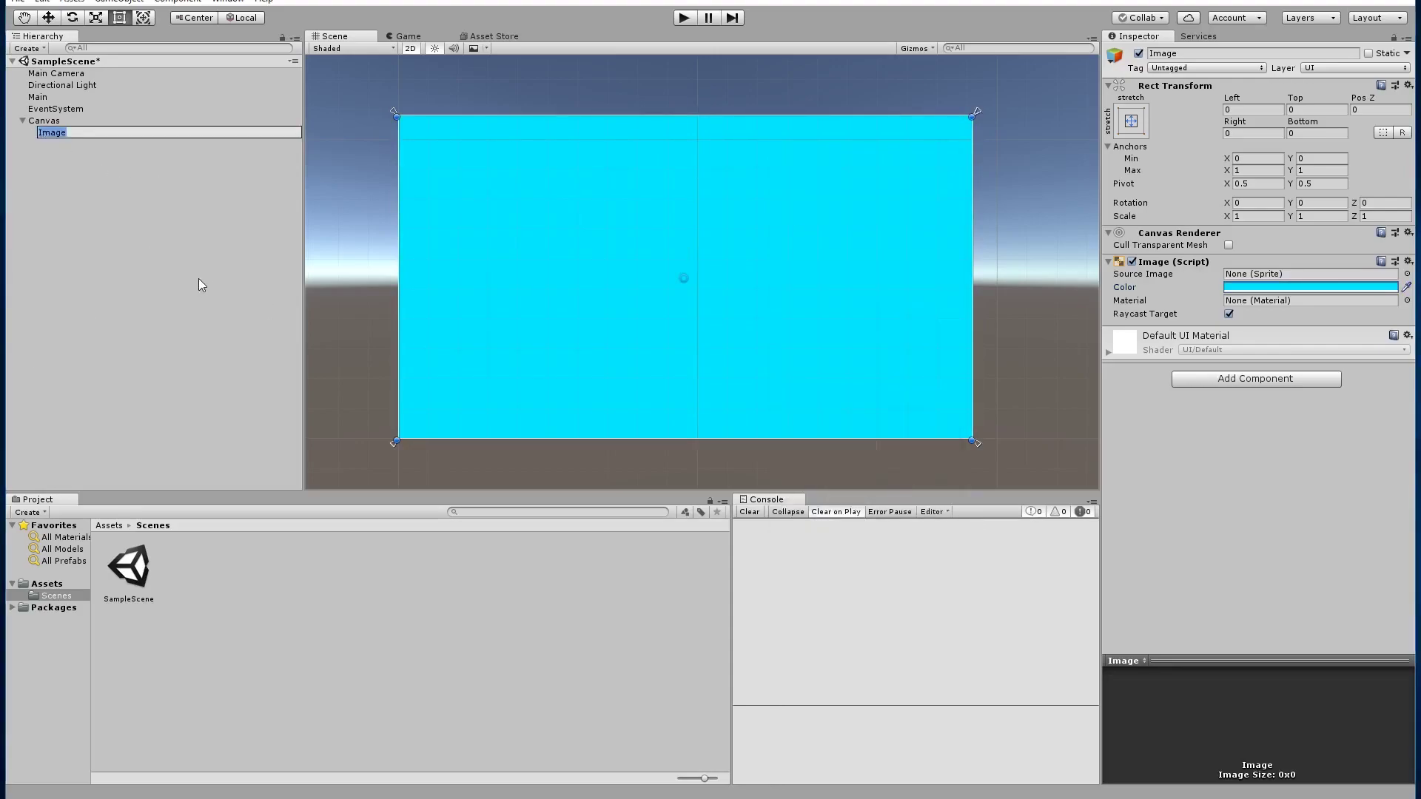
{"action": "type", "text": "Background"}
{"action": "key", "text": "Return"}
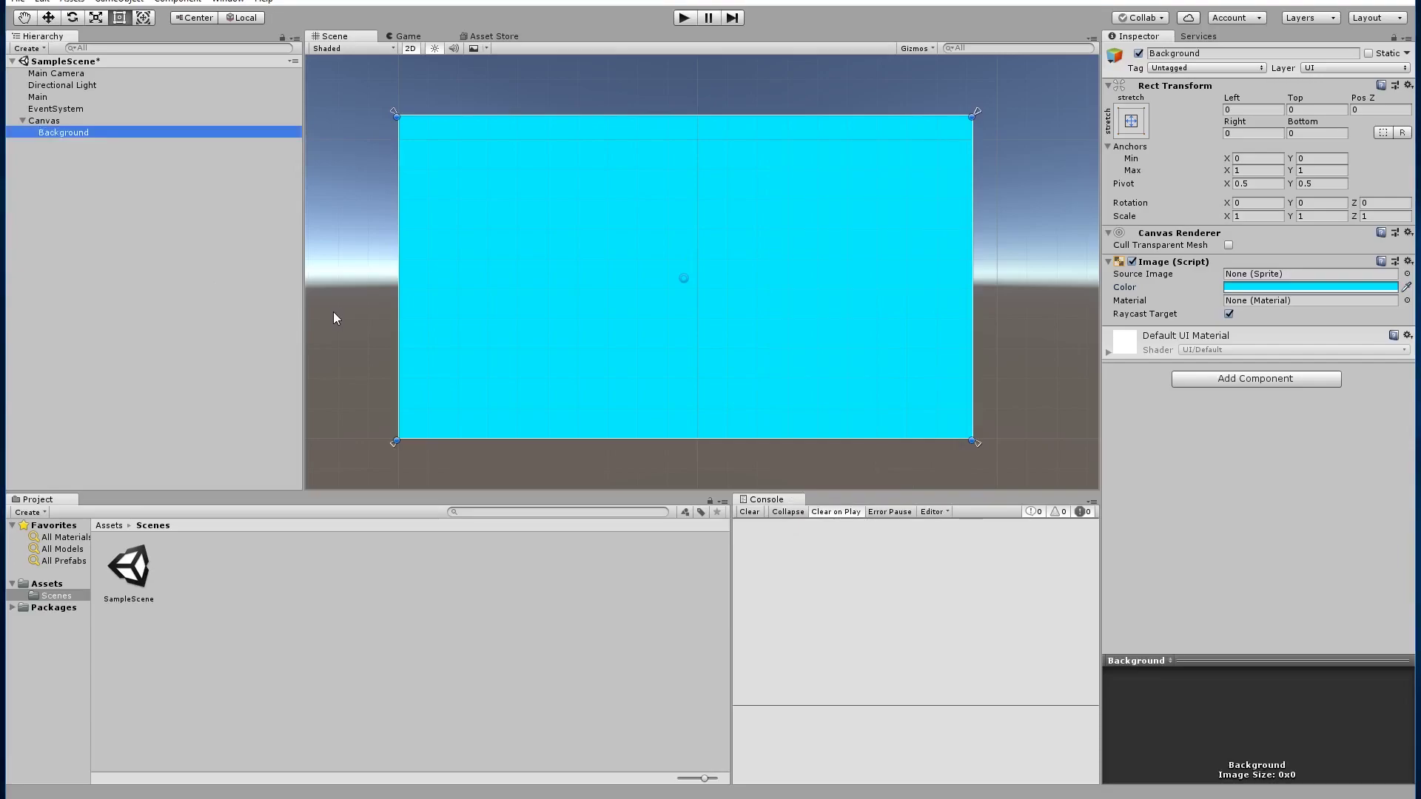
Add a UI image inside Background and name it Login
{"action": "left_click", "coordinate": [94, 130]}
{"action": "right_click", "coordinate": [94, 132]}
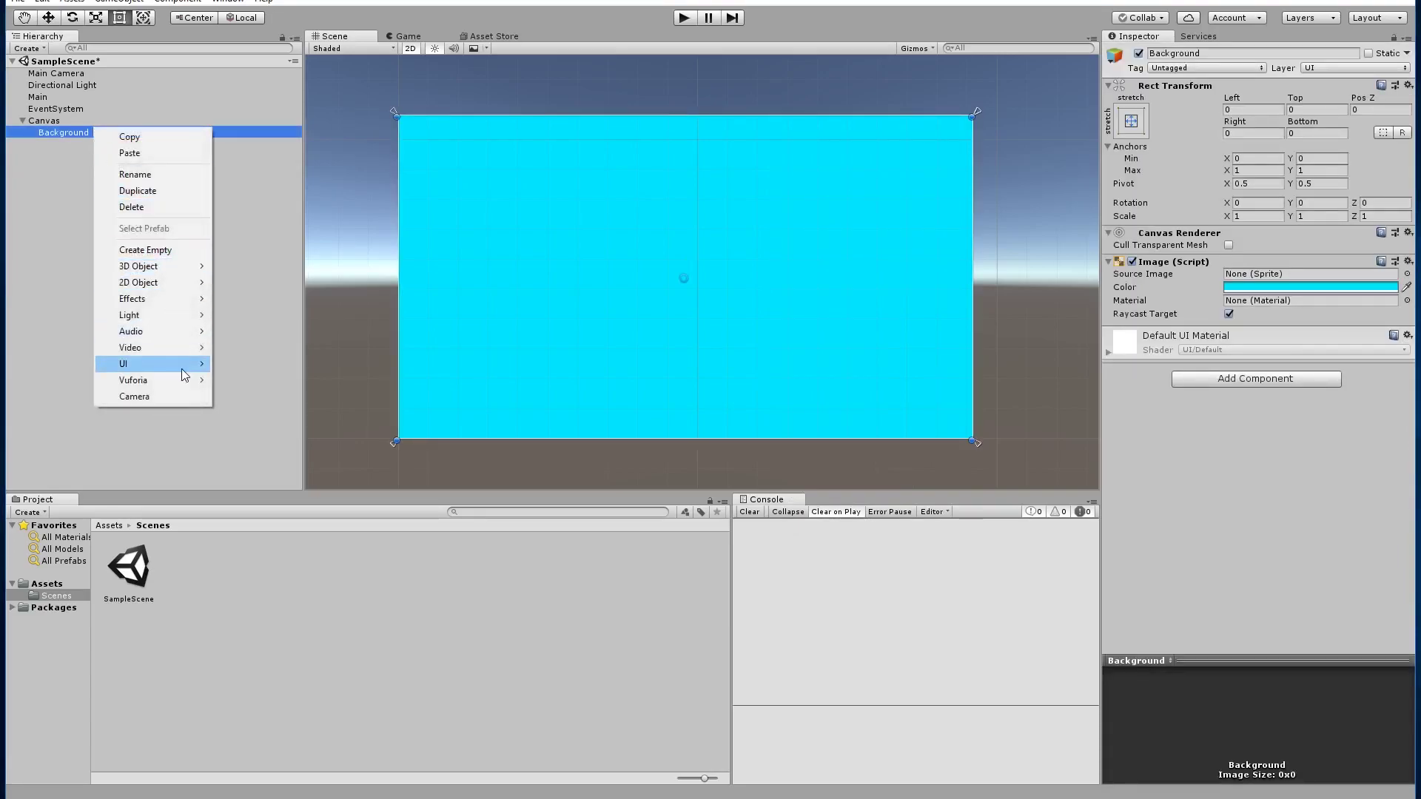
{"action": "mouse_move", "coordinate": [148, 363]}
{"action": "left_click", "coordinate": [263, 407]}
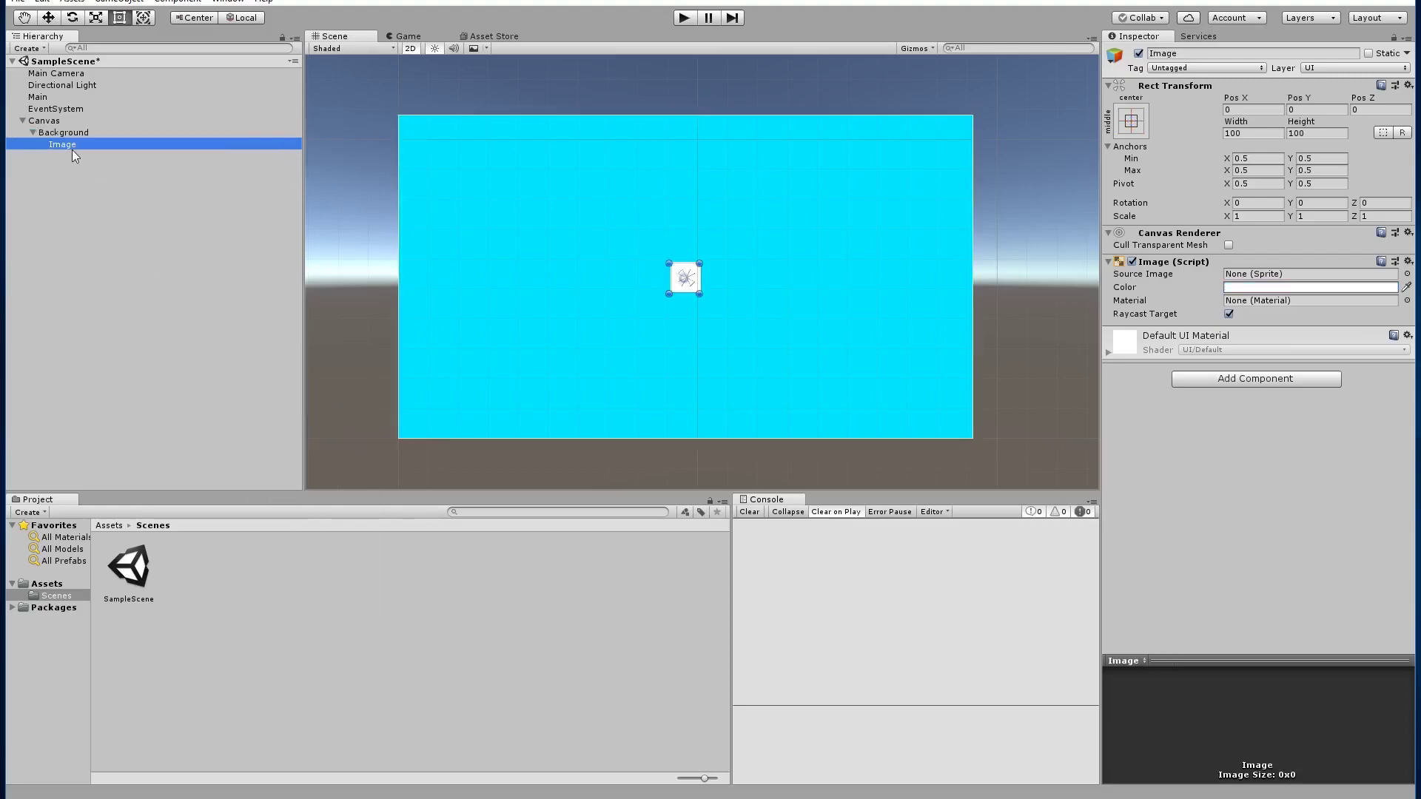
{"action": "type", "text": "Login"}
{"action": "key", "text": "Return"}
Stretch Login with the stretch-stretch anchor preset to fill Background, then select the Canvas
{"action": "left_click", "coordinate": [1132, 120]}
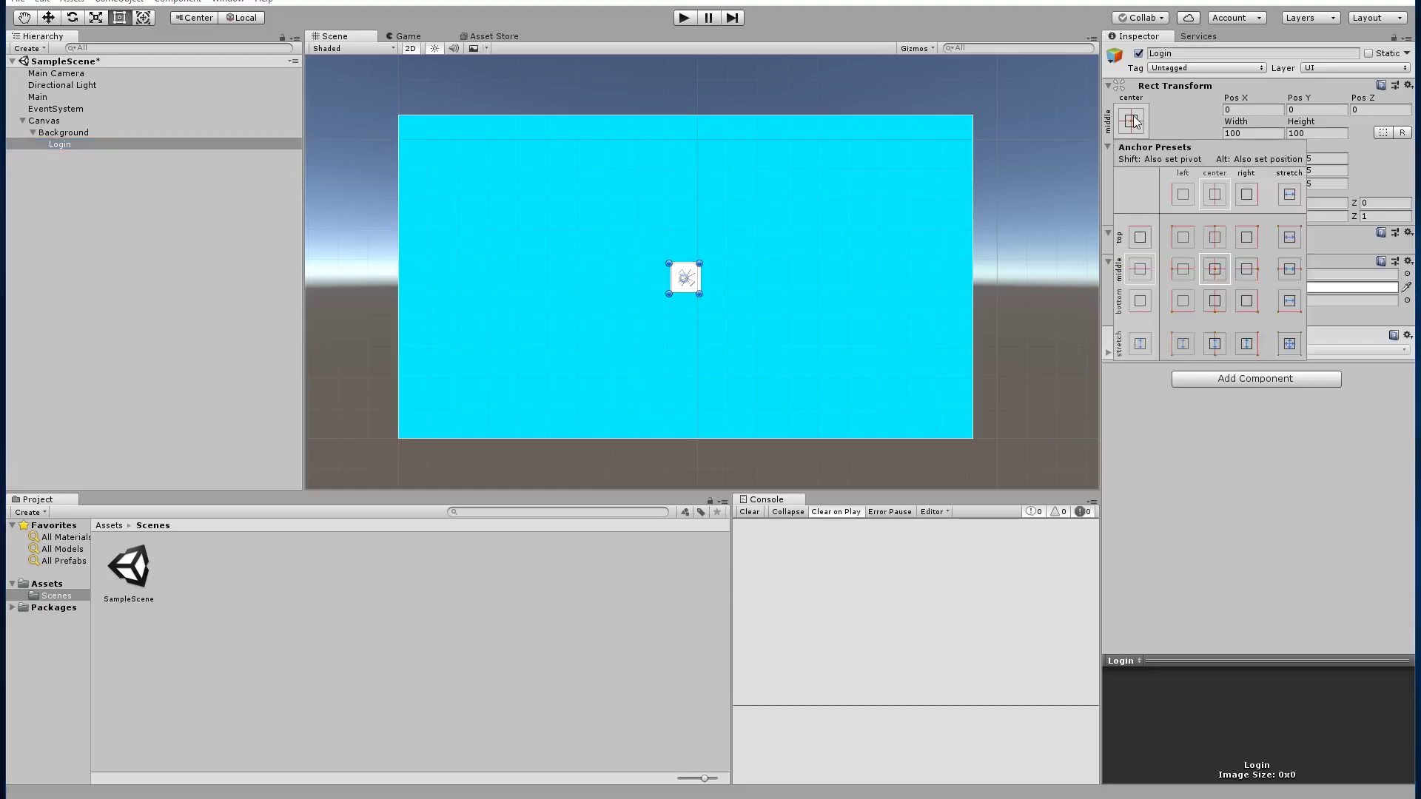
{"action": "left_click", "coordinate": [1248, 133]}
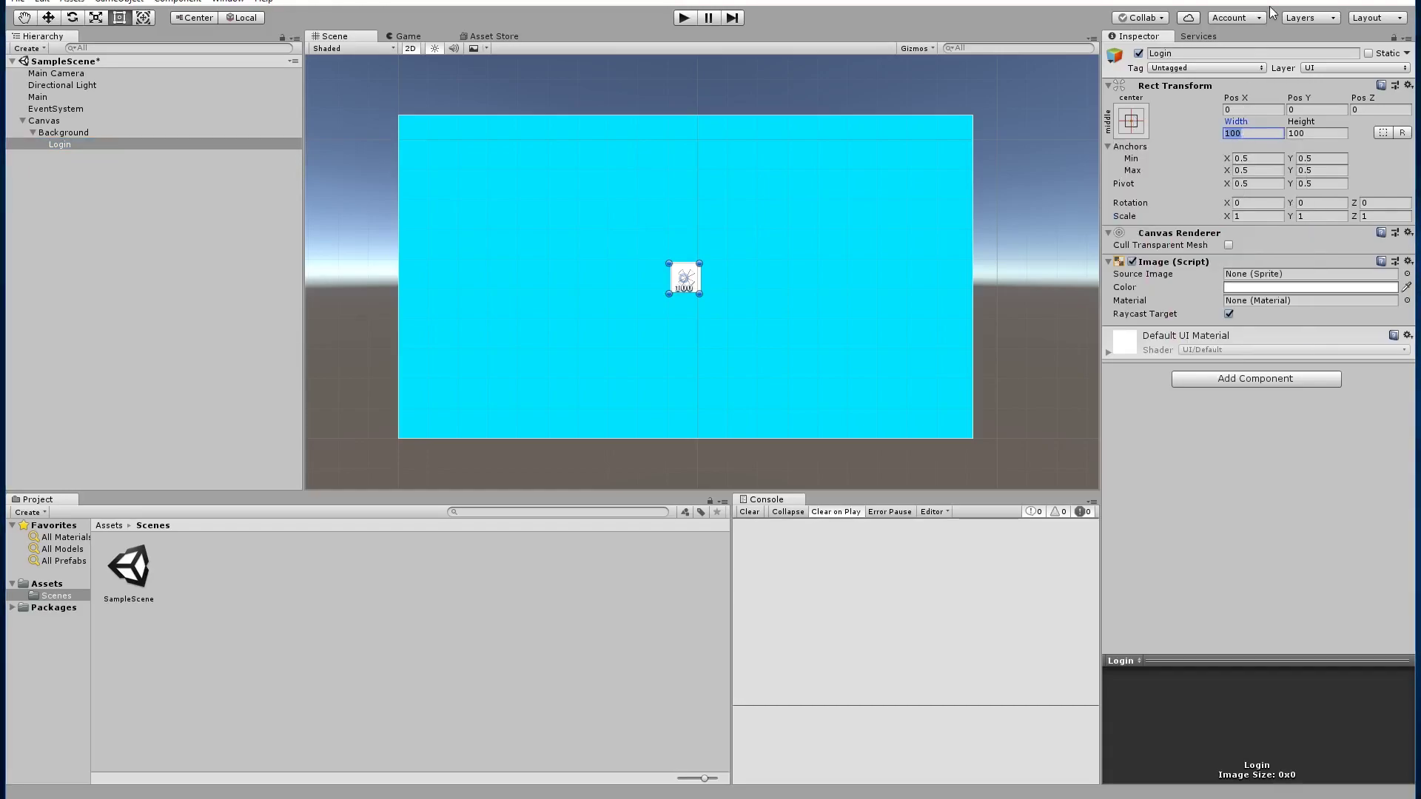
{"action": "left_click", "coordinate": [1125, 129]}
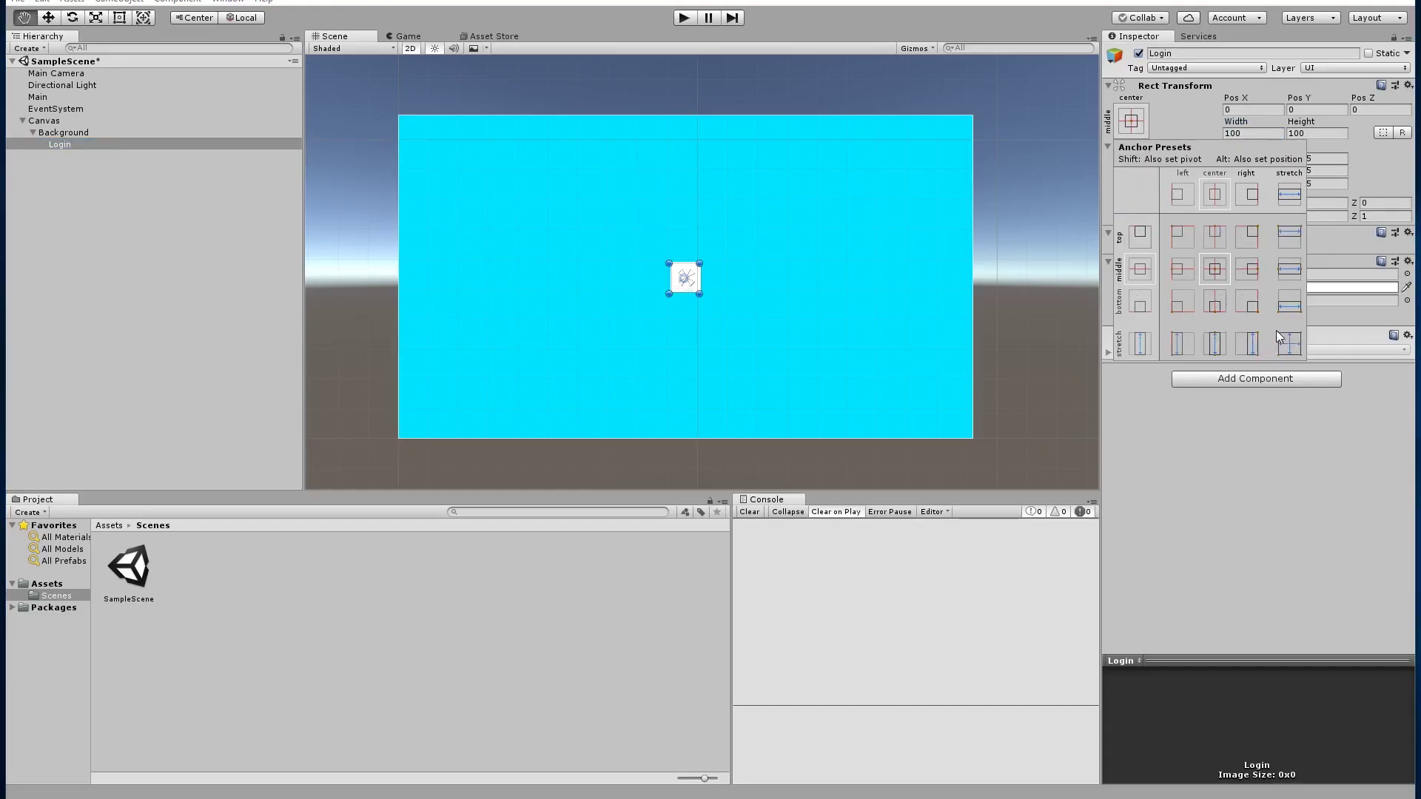
{"action": "left_click", "coordinate": [1290, 345], "text": "alt"}
{"action": "key", "text": "t"}
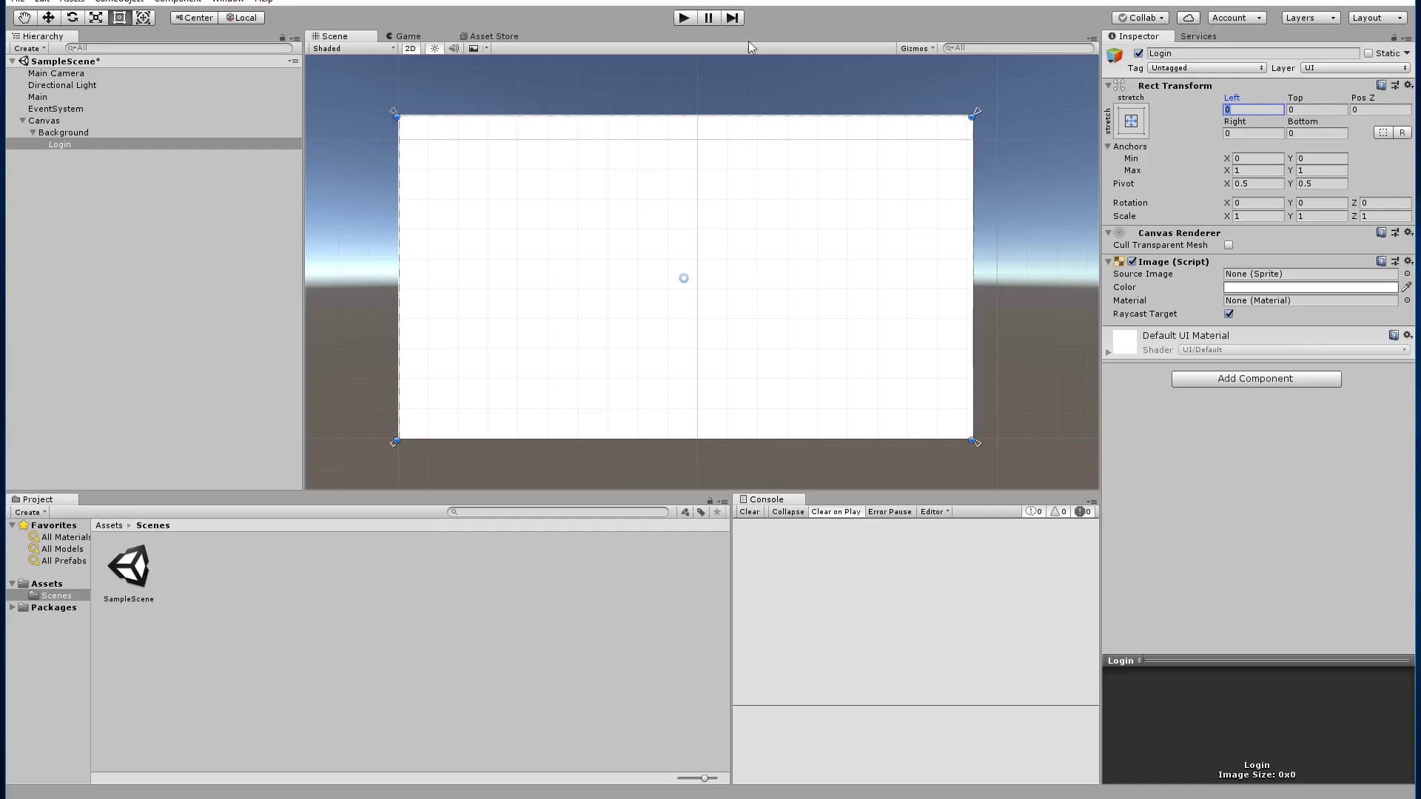
{"action": "left_click", "coordinate": [163, 171]}
{"action": "left_click", "coordinate": [74, 119]}
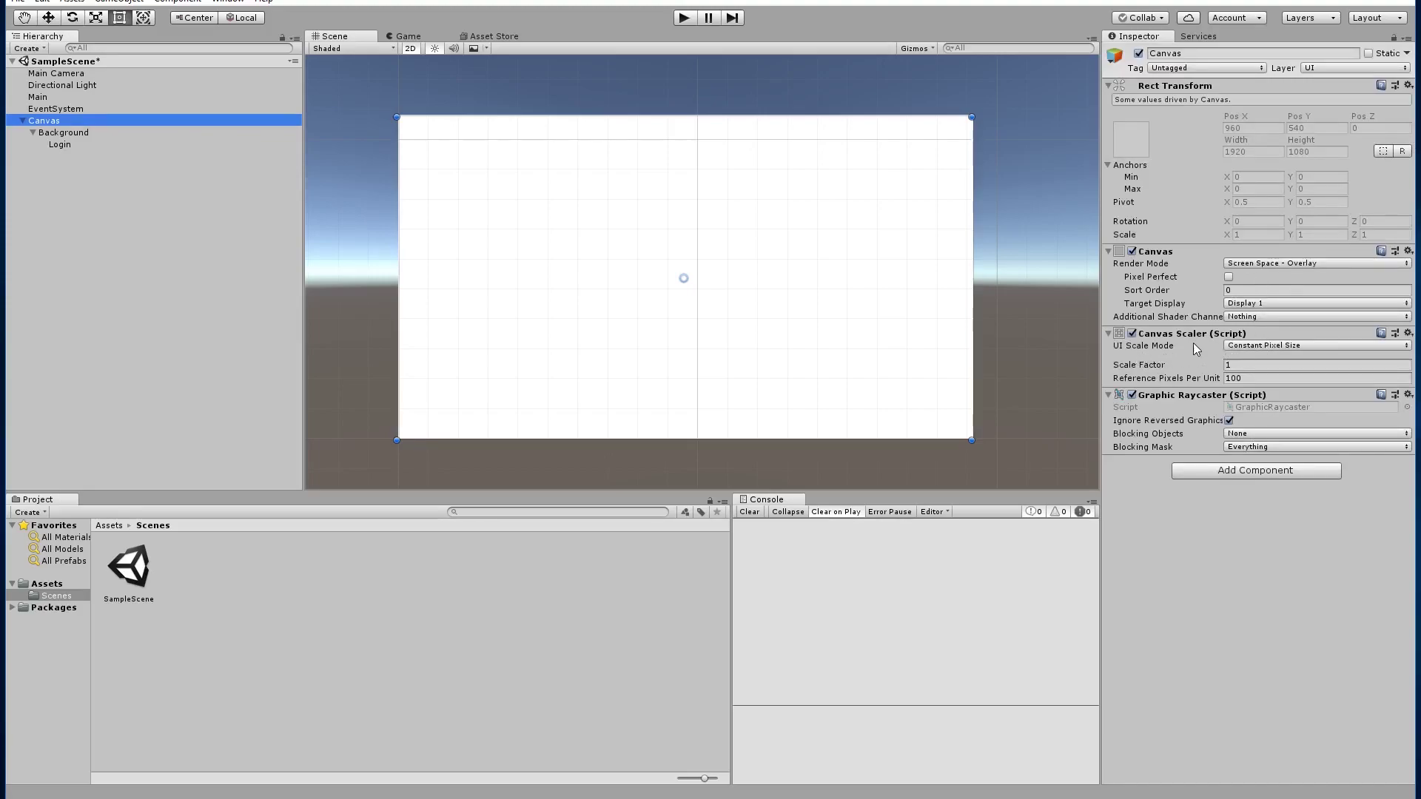
Set the Canvas Scaler to Scale With Screen Size with a 1080 × 600 reference resolution
{"action": "left_click", "coordinate": [1259, 345]}
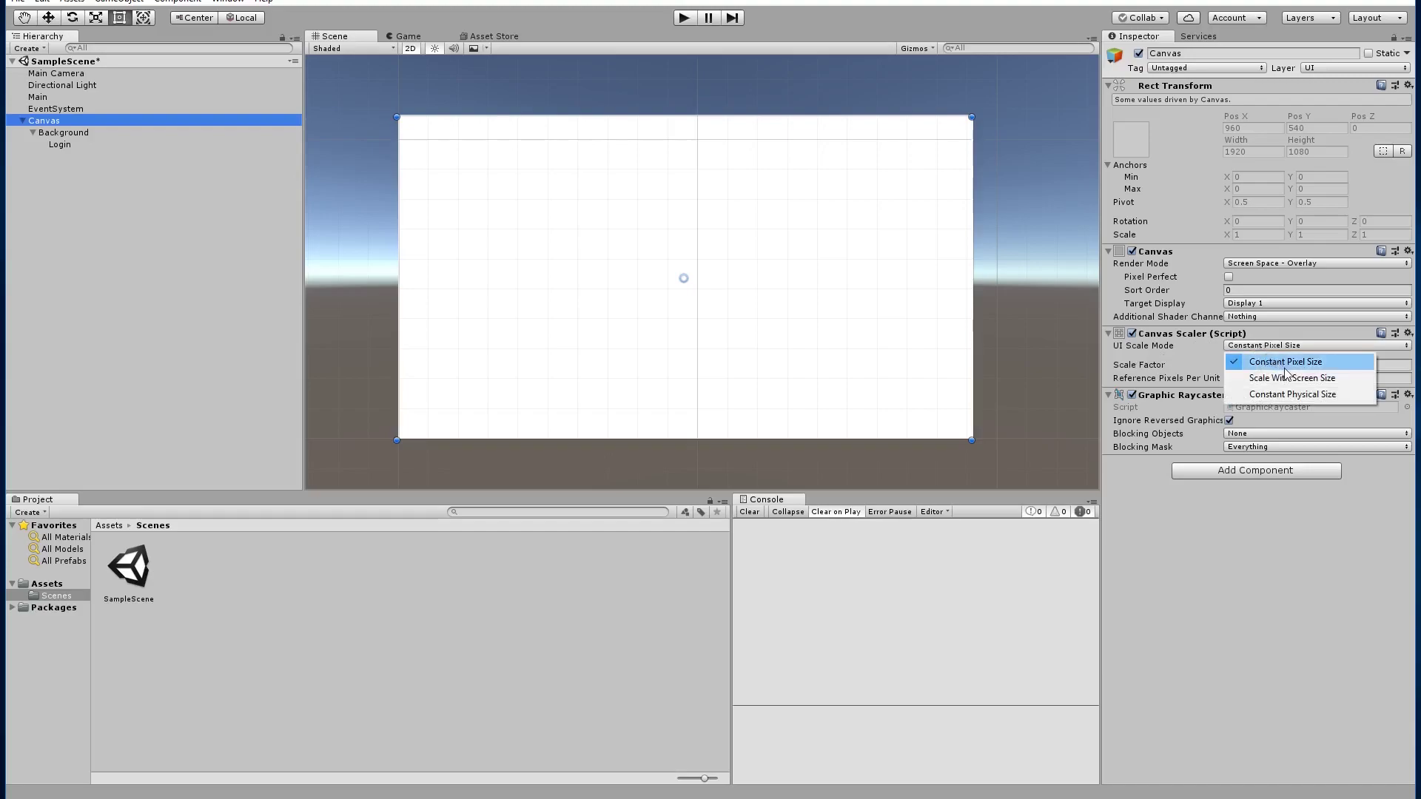
{"action": "left_click", "coordinate": [1292, 378]}
{"action": "left_click", "coordinate": [1247, 366]}
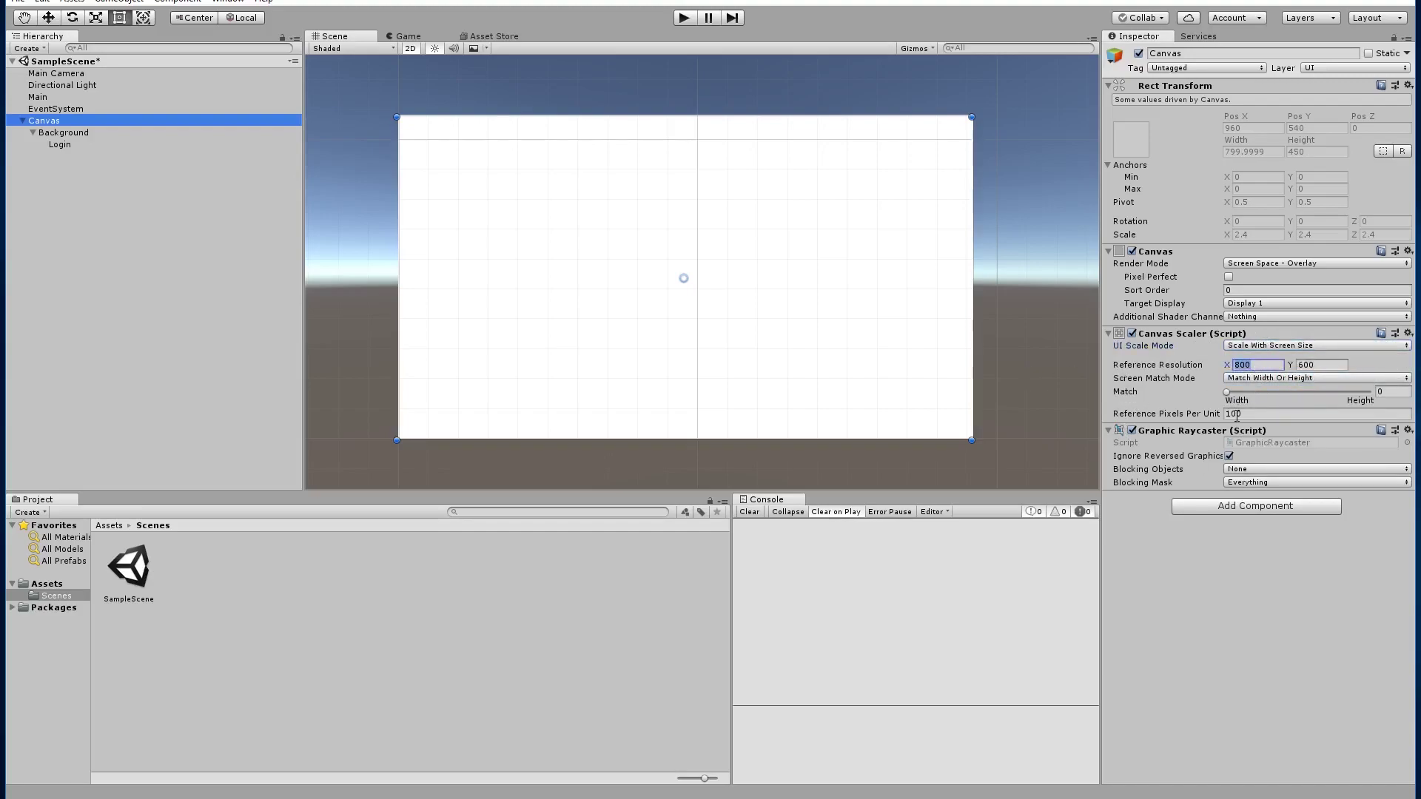
{"action": "type", "text": "1080"}
{"action": "left_click", "coordinate": [1311, 366]}
Set the Login panel's Left and Right insets to 300
{"action": "left_click", "coordinate": [746, 176]}
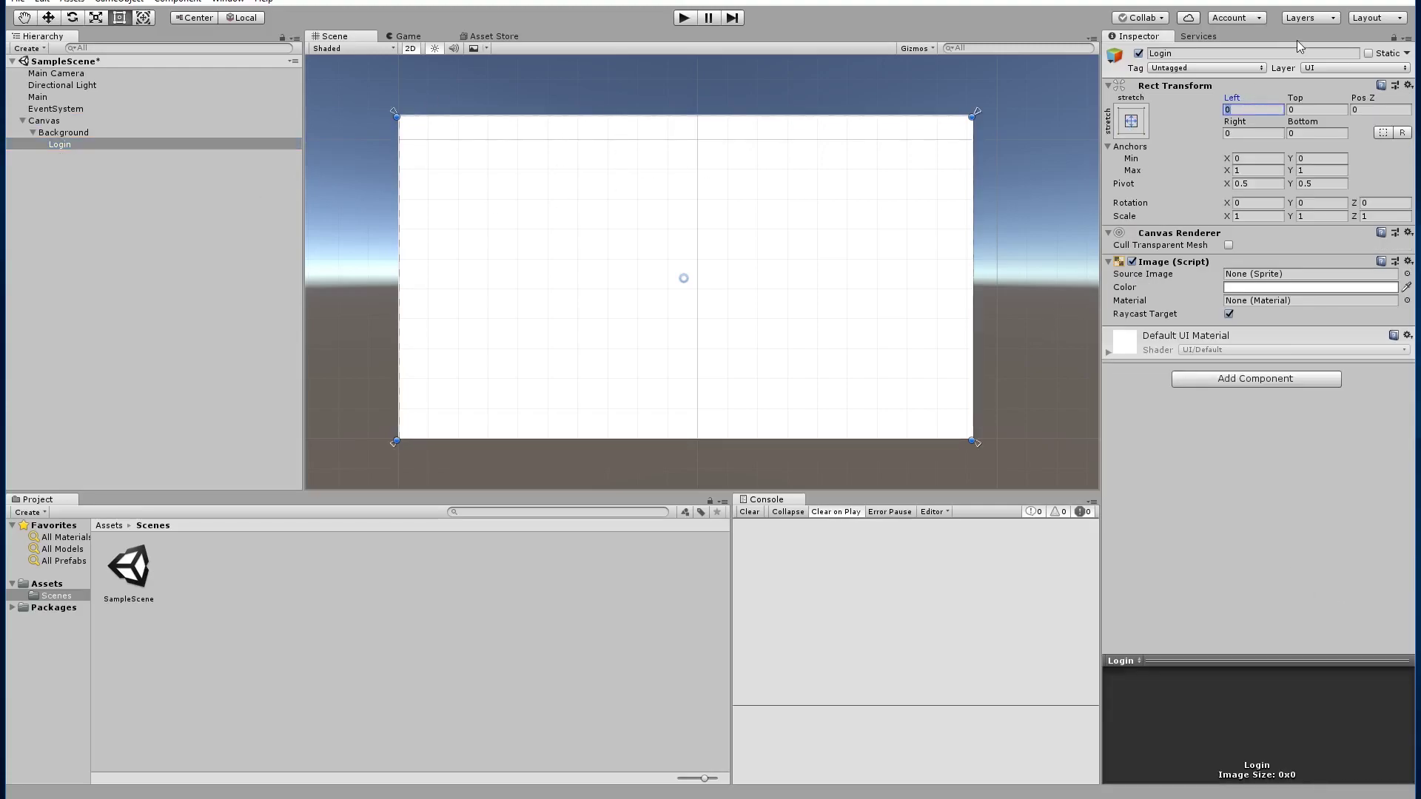
{"action": "type", "text": "250"}
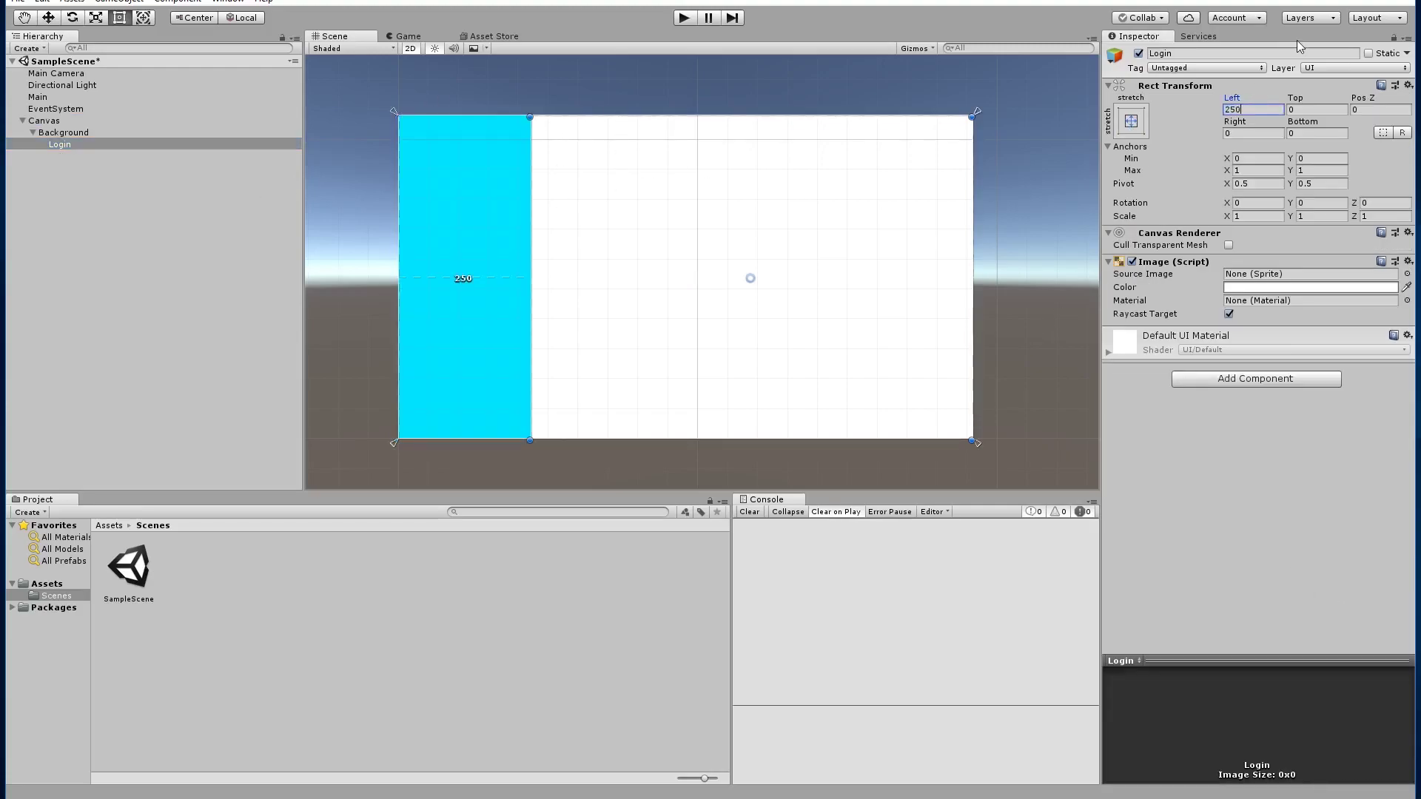
{"action": "key", "text": "BackSpace"}
{"action": "key", "text": "BackSpace"}
{"action": "key", "text": "BackSpace"}
{"action": "type", "text": "300"}
{"action": "key", "text": "Tab"}
{"action": "key", "text": "Tab"}
{"action": "type", "text": "300"}
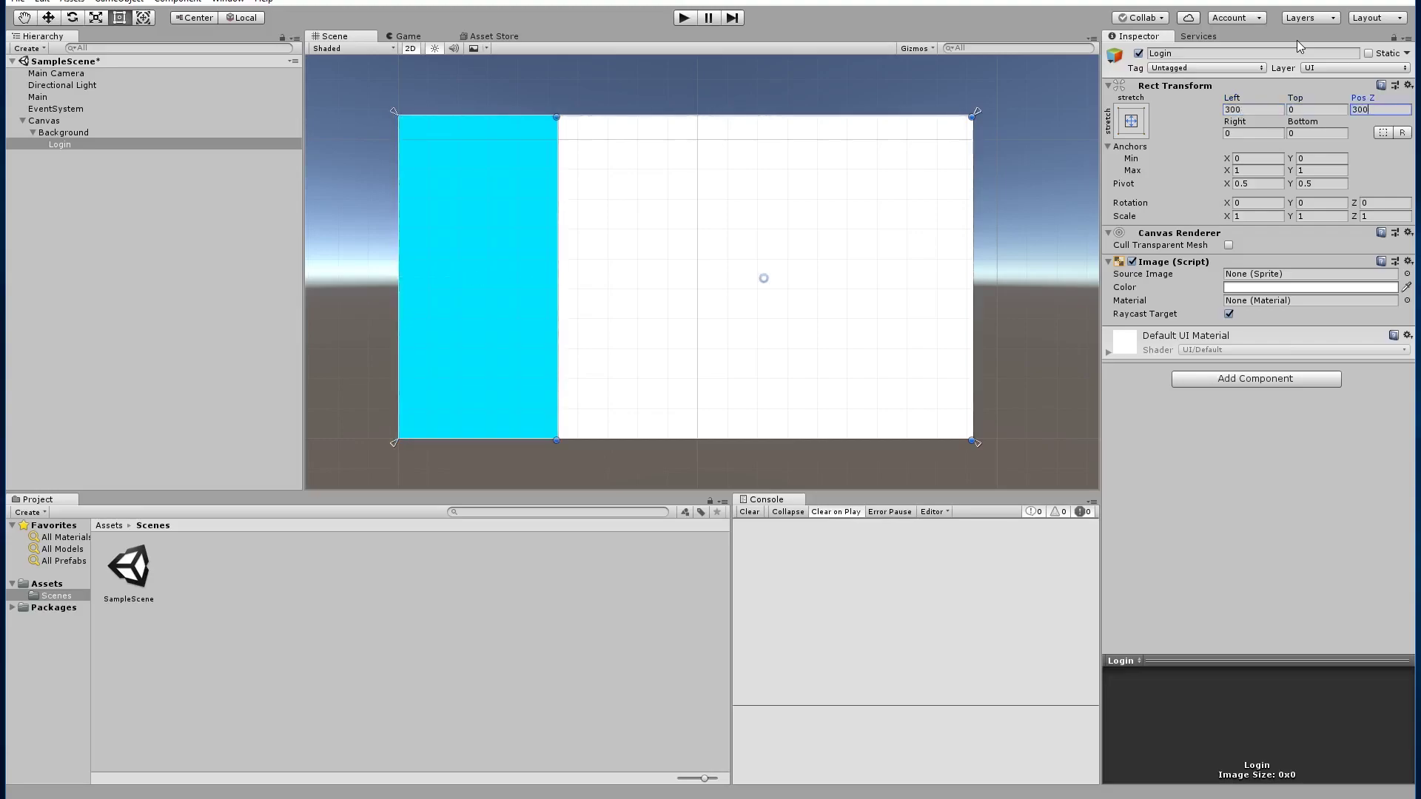
{"action": "key", "text": "BackSpace"}
{"action": "key", "text": "BackSpace"}
{"action": "key", "text": "BackSpace"}
{"action": "key", "text": "Tab"}
{"action": "type", "text": "300"}
Set the Login panel's Top and Bottom insets to 80
{"action": "left_click", "coordinate": [1292, 109]}
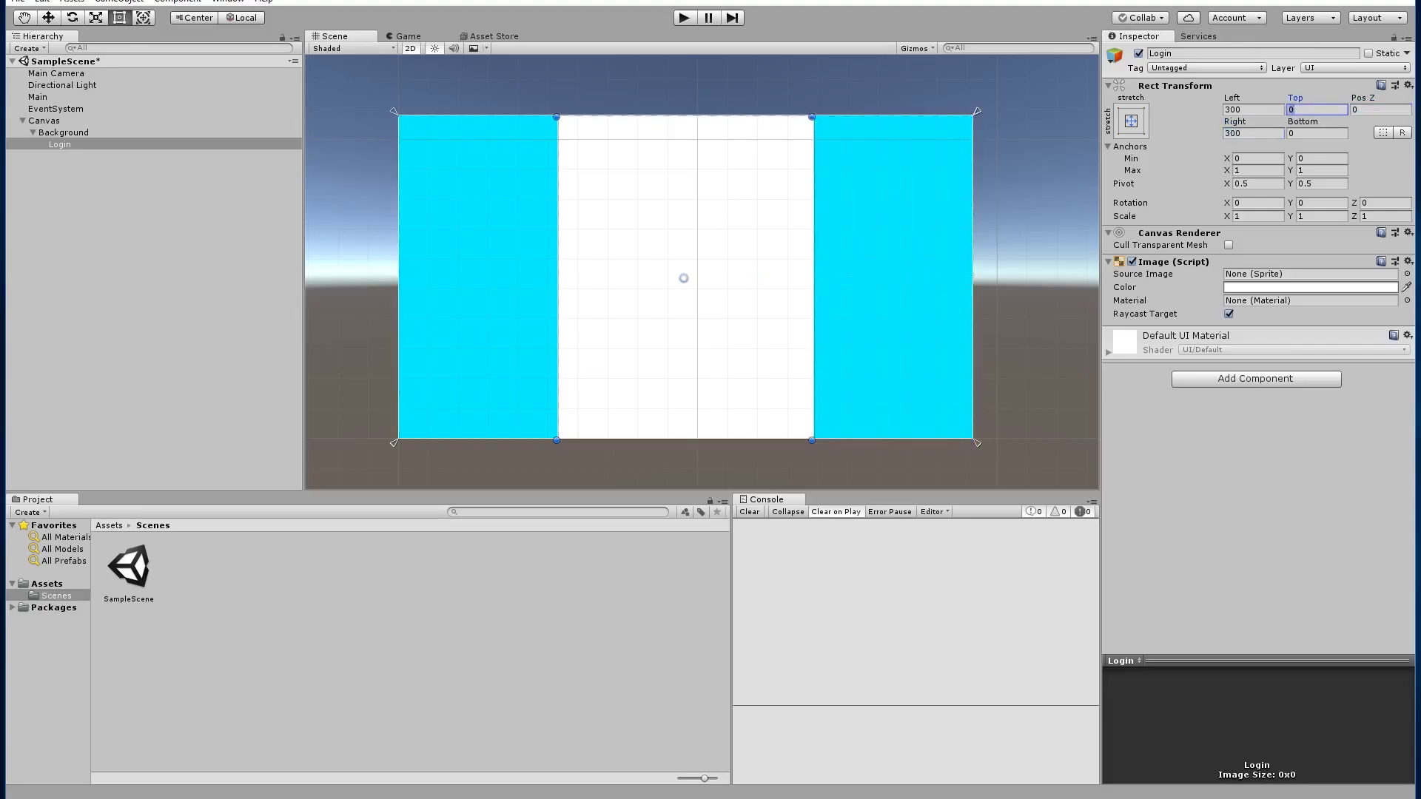
{"action": "type", "text": "120"}
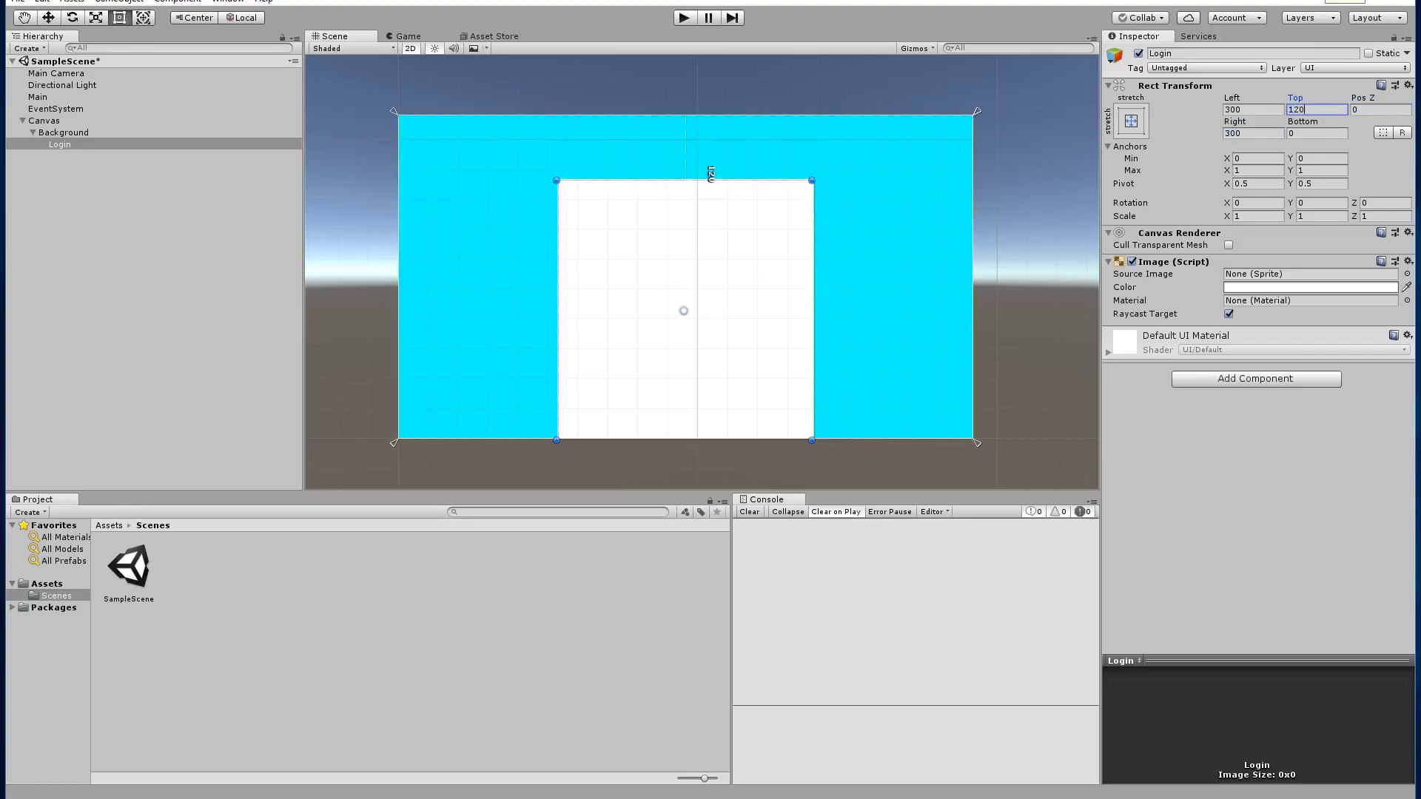
{"action": "key", "text": "BackSpace"}
{"action": "key", "text": "BackSpace"}
{"action": "key", "text": "BackSpace"}
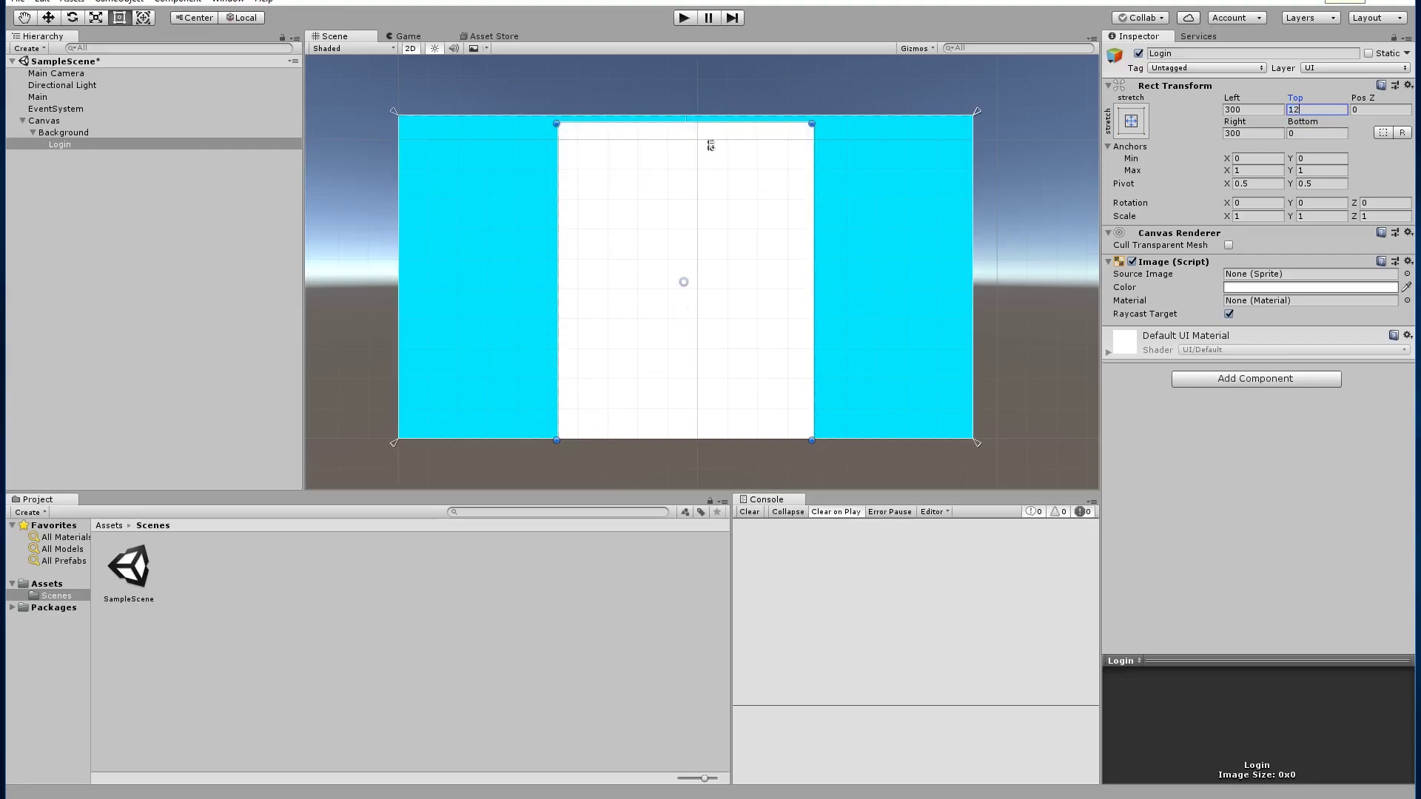
{"action": "type", "text": "80"}
{"action": "key", "text": "Tab"}
{"action": "key", "text": "Tab"}
{"action": "key", "text": "Tab"}
{"action": "type", "text": "80"}
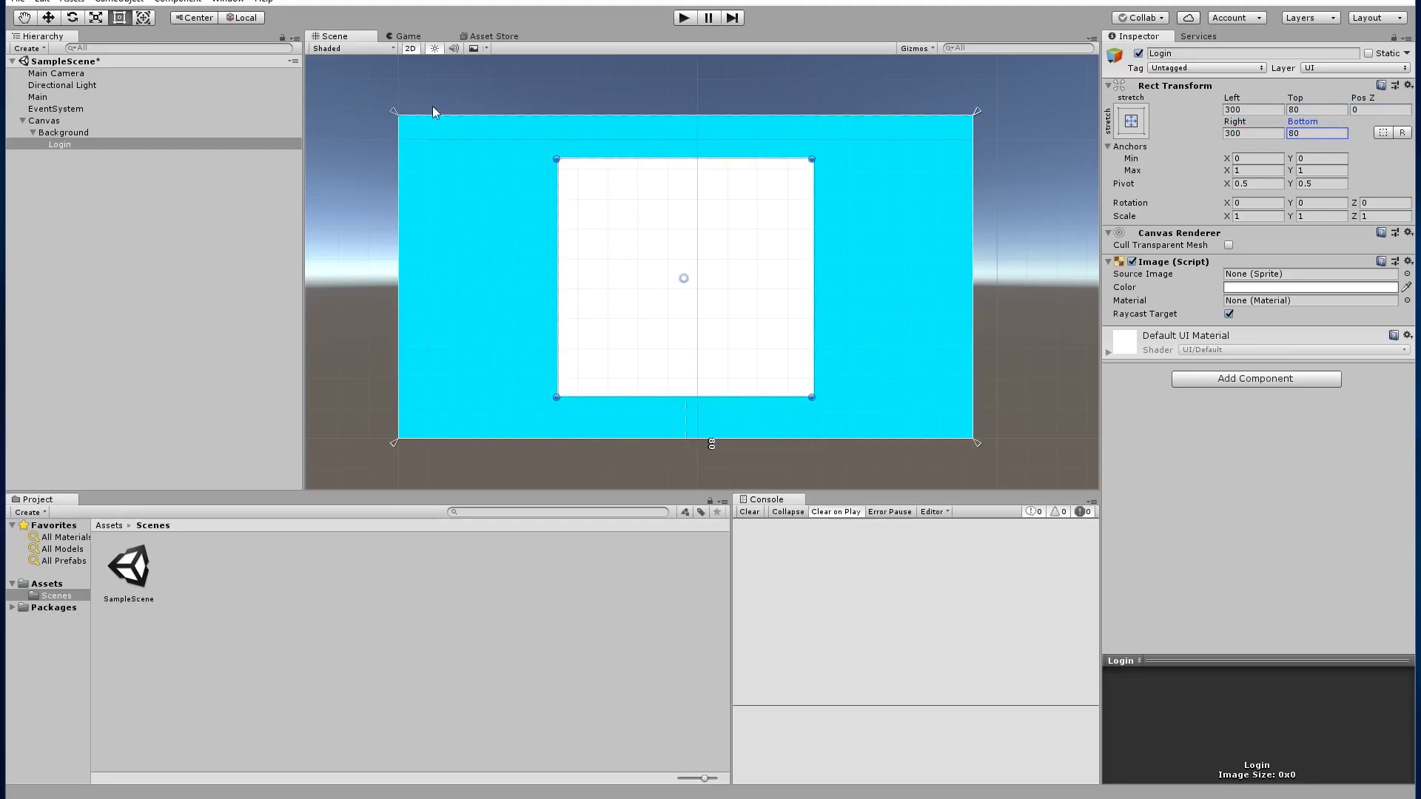
{"action": "left_click", "coordinate": [54, 121]}
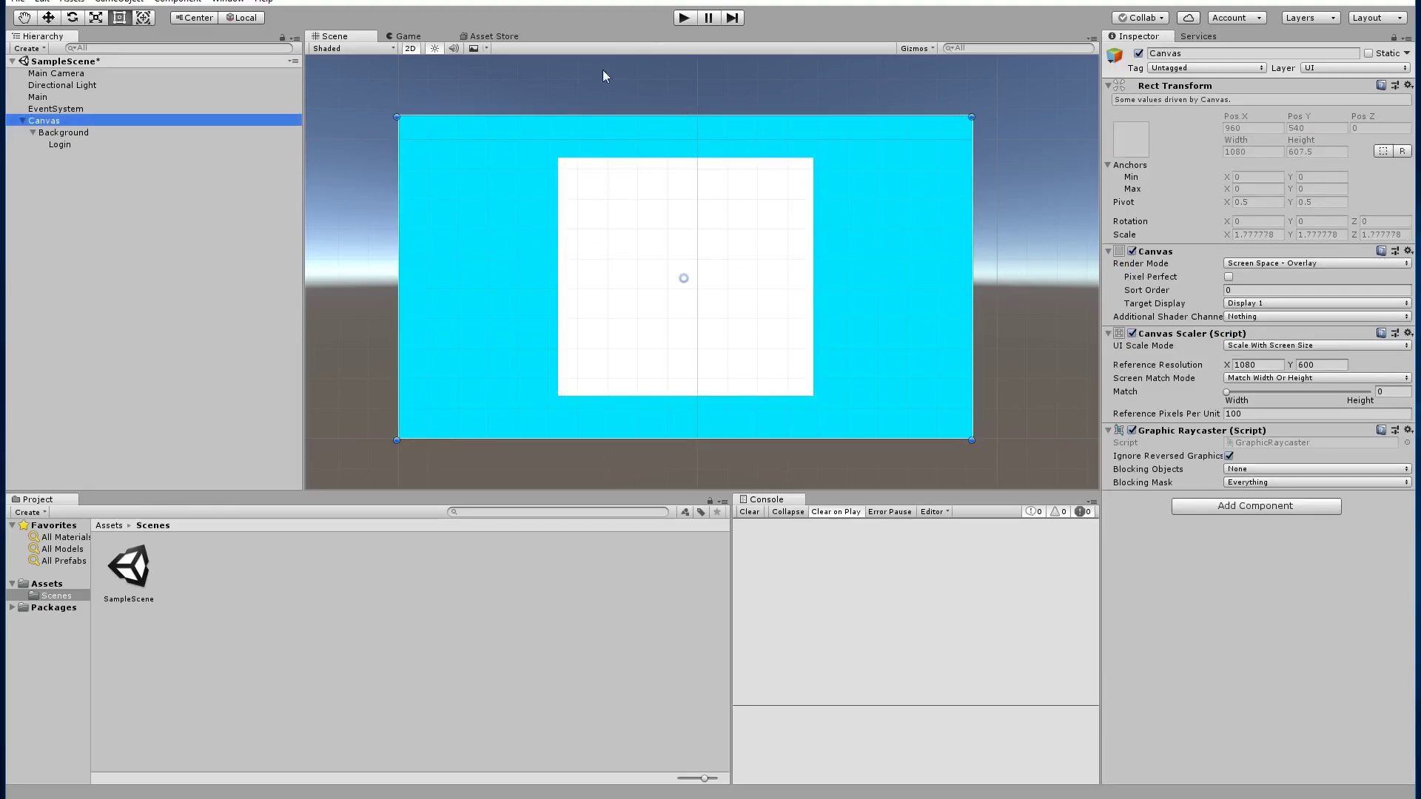
Change the Login panel's image colour to bright green 00FF93
{"action": "left_click", "coordinate": [418, 39]}
{"action": "left_click", "coordinate": [362, 37]}
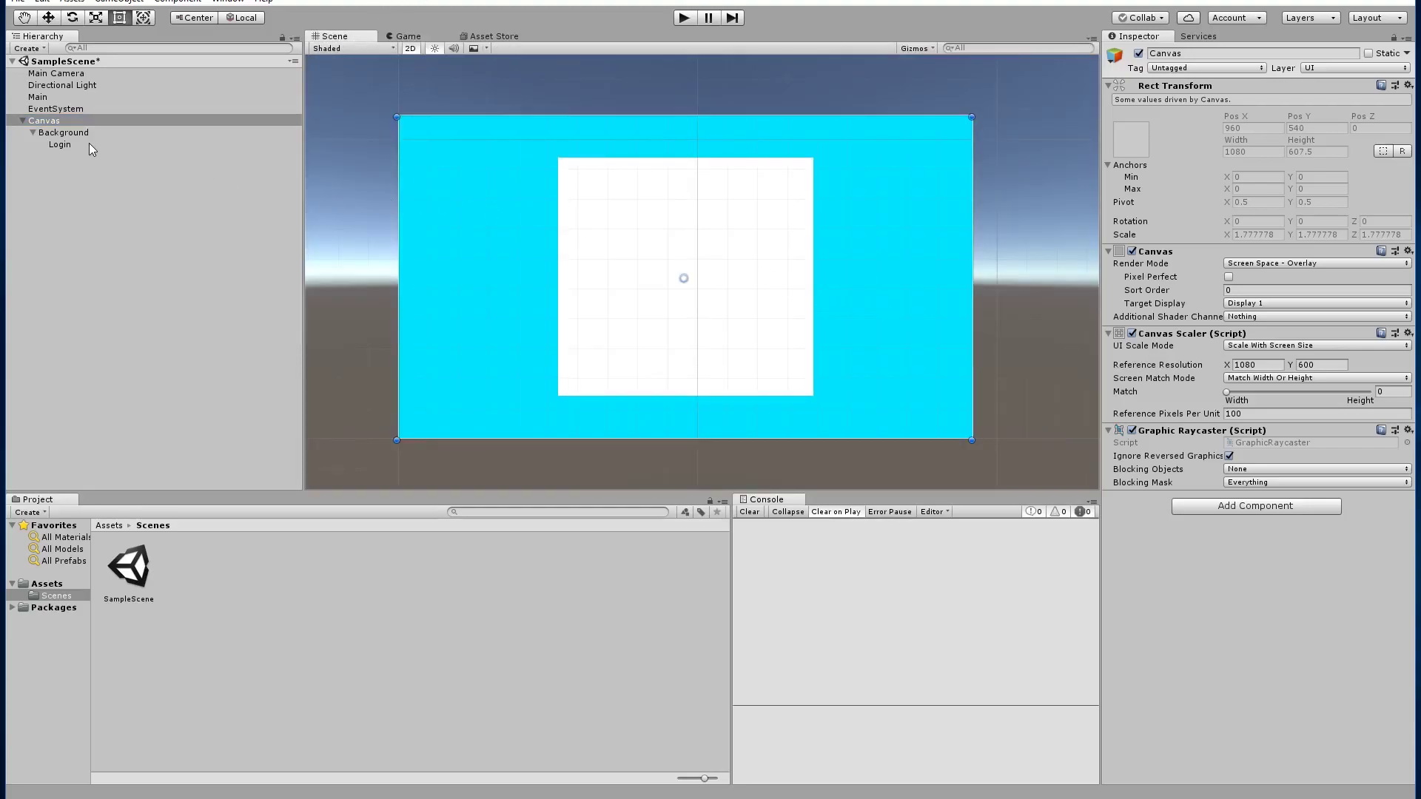
{"action": "left_click", "coordinate": [60, 146]}
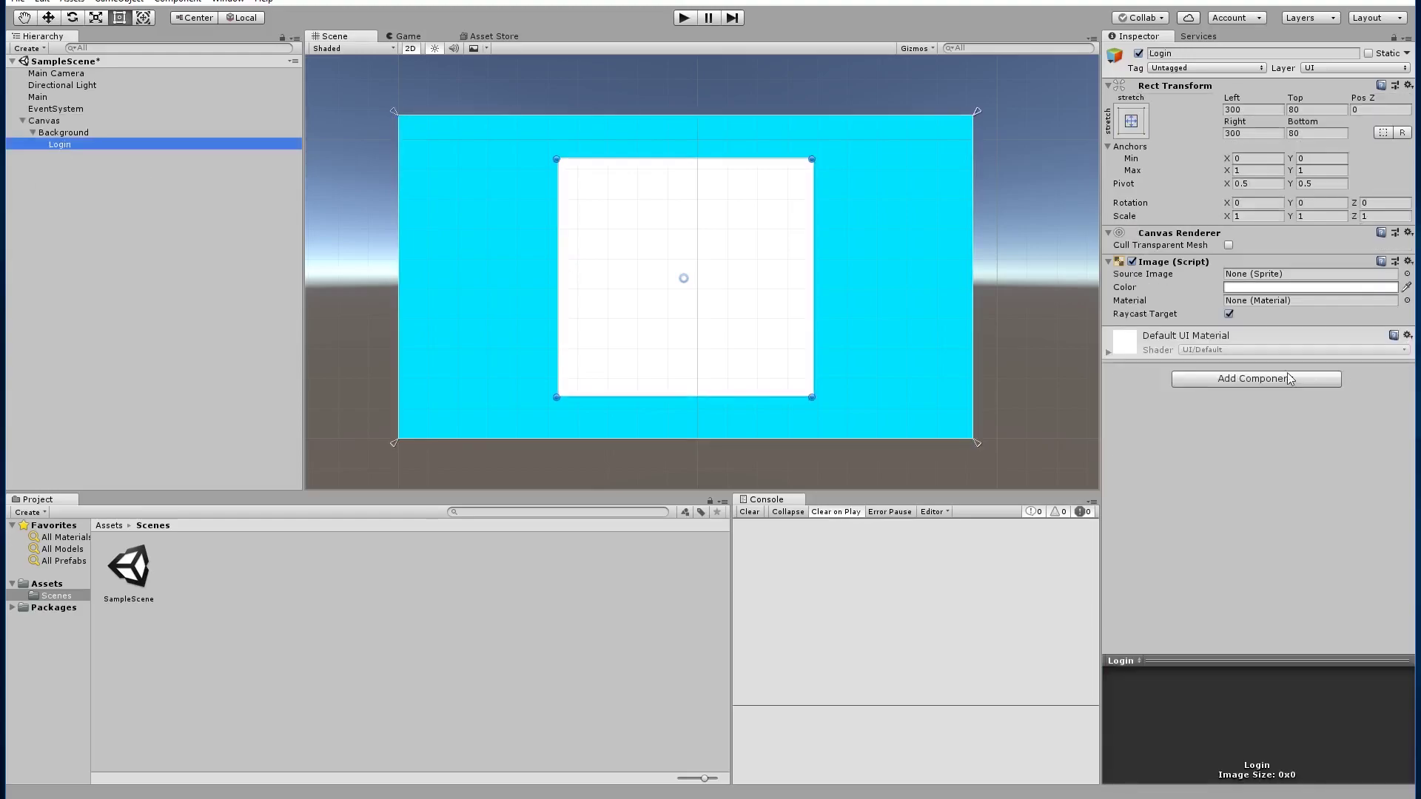
{"action": "left_click", "coordinate": [1240, 289]}
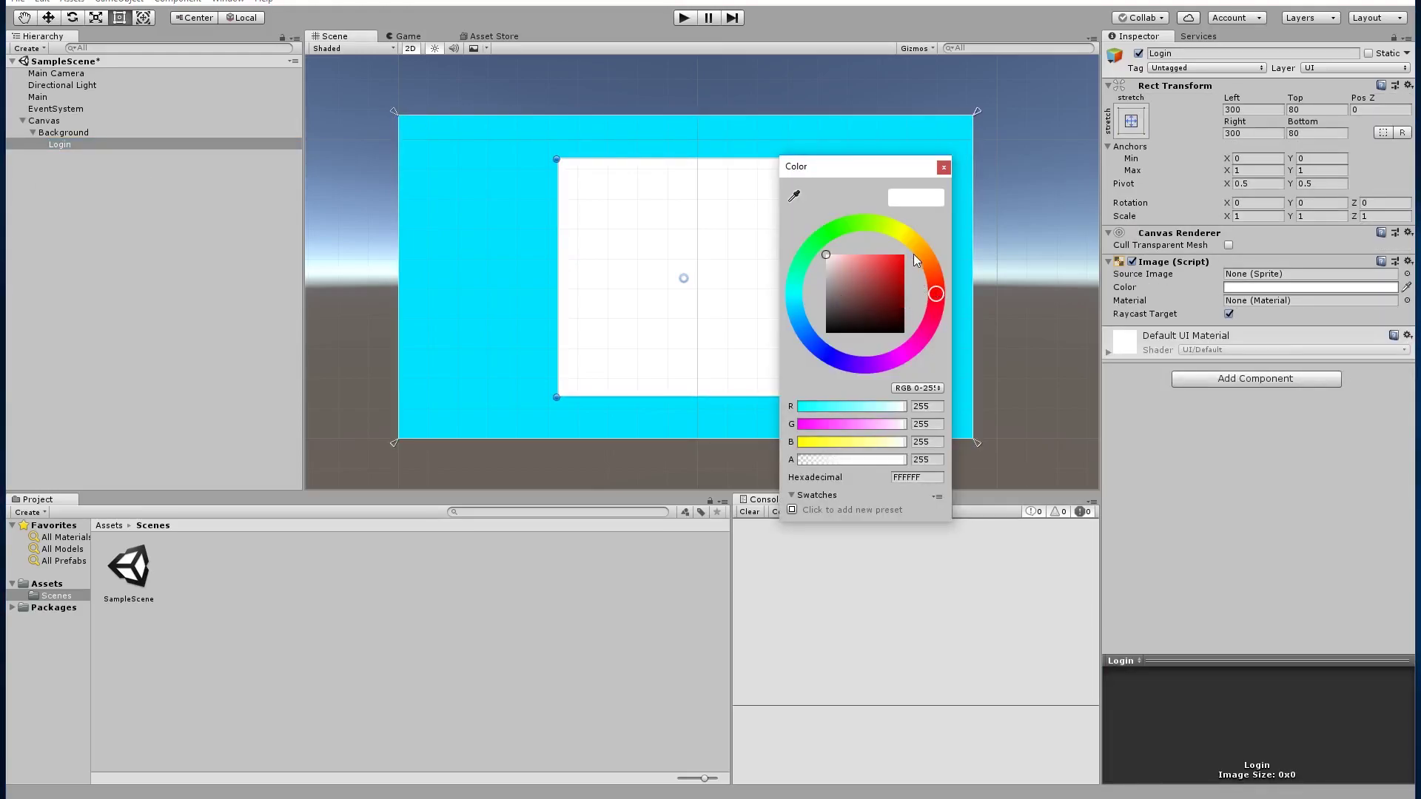
{"action": "left_click_drag", "start_coordinate": [914, 254], "coordinate": [922, 247]}
{"action": "left_click", "coordinate": [899, 297]}
{"action": "left_click_drag", "start_coordinate": [900, 296], "coordinate": [808, 267]}
{"action": "left_click_drag", "start_coordinate": [926, 166], "coordinate": [931, 166]}
{"action": "left_click", "coordinate": [949, 167]}
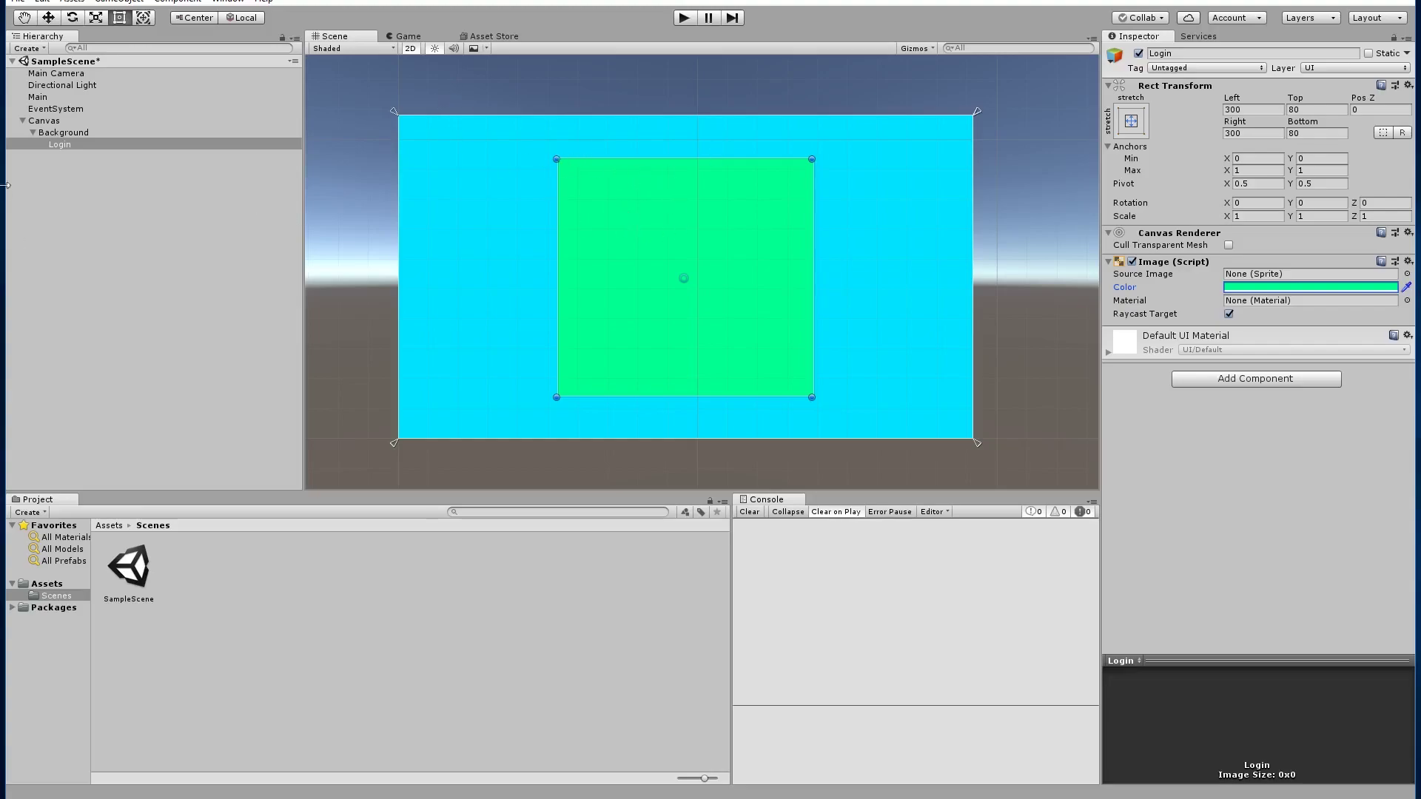
{"action": "left_click", "coordinate": [150, 190]}
Add a UI Text element under Login and name it Title
{"action": "left_click", "coordinate": [80, 143]}
{"action": "right_click", "coordinate": [72, 143]}
{"action": "mouse_move", "coordinate": [178, 377]}
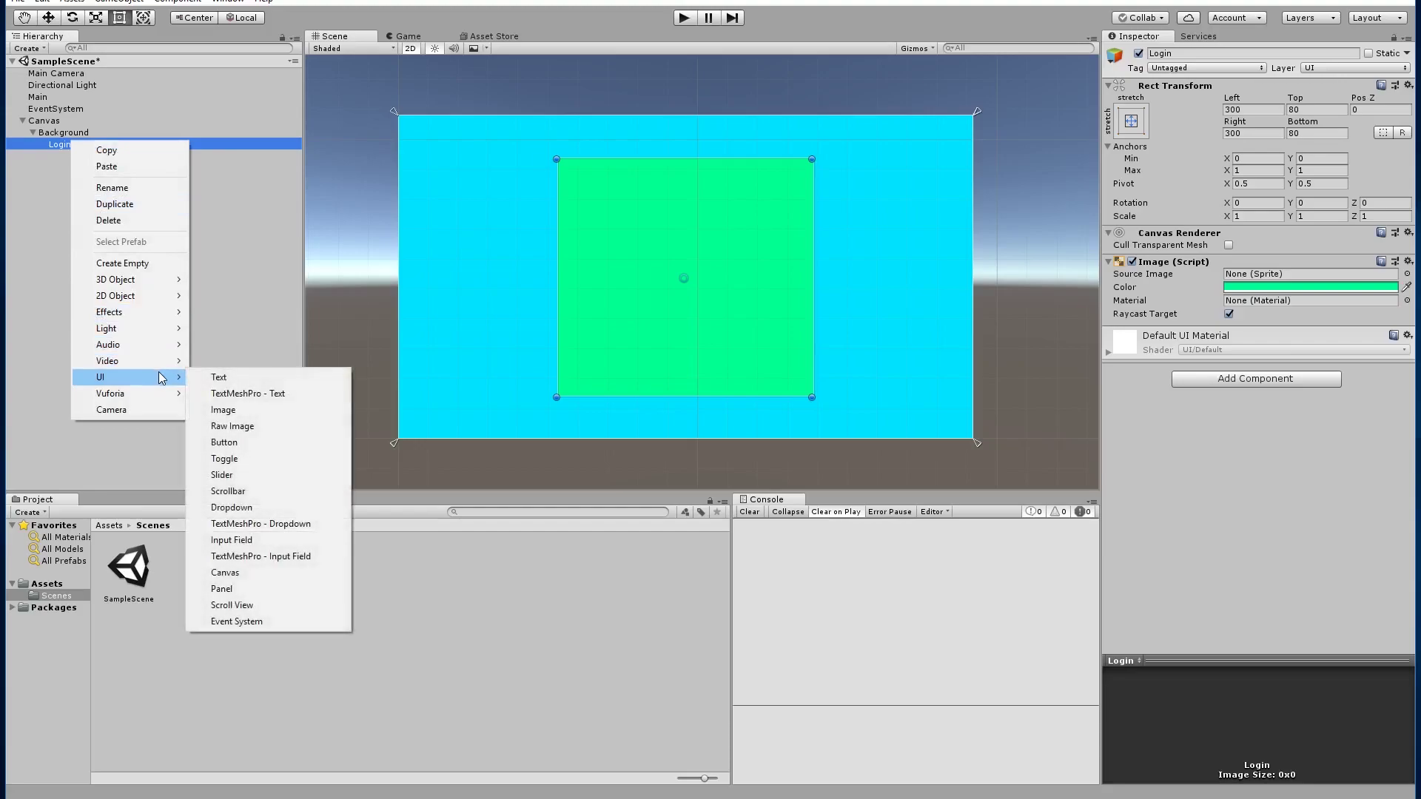
{"action": "left_click", "coordinate": [222, 376]}
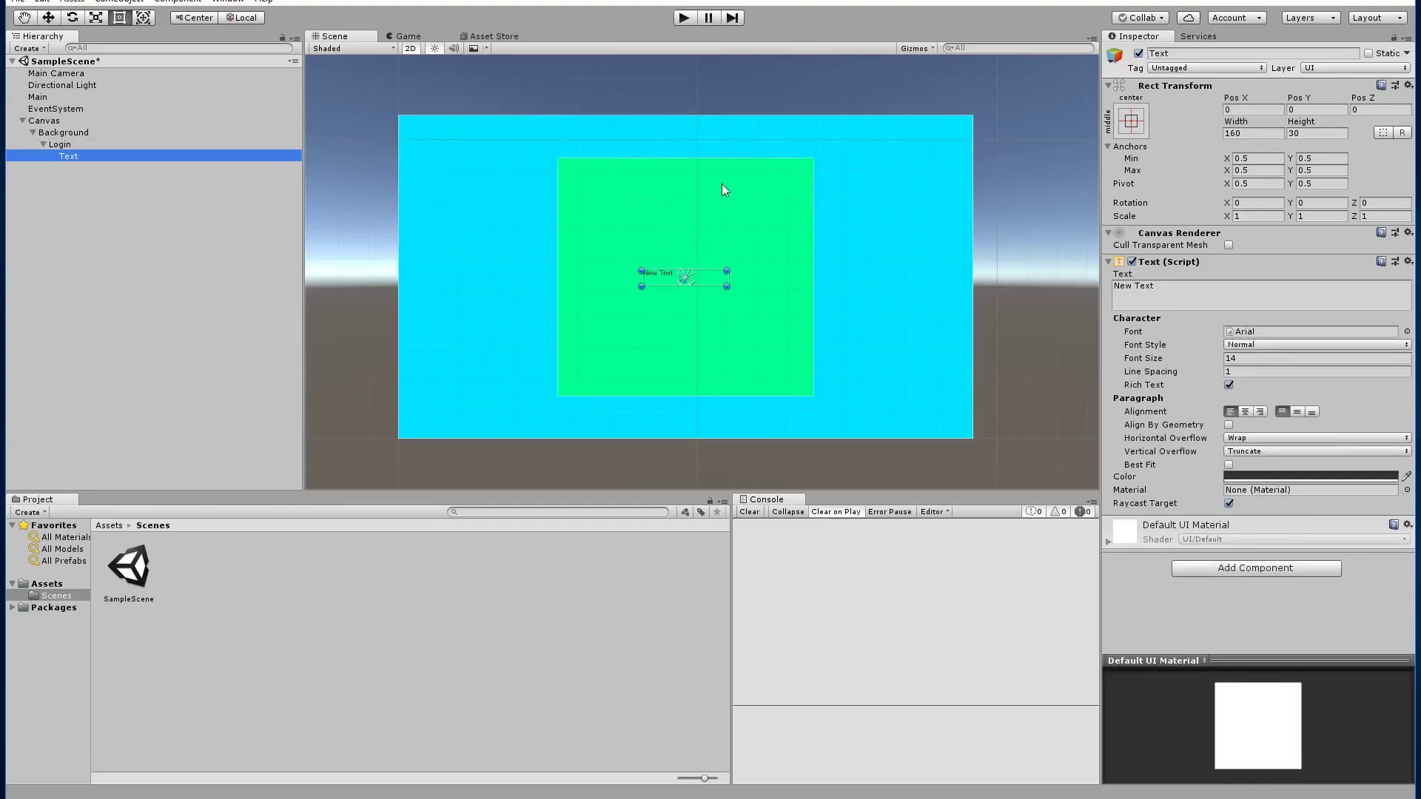
{"action": "left_click", "coordinate": [1246, 288]}
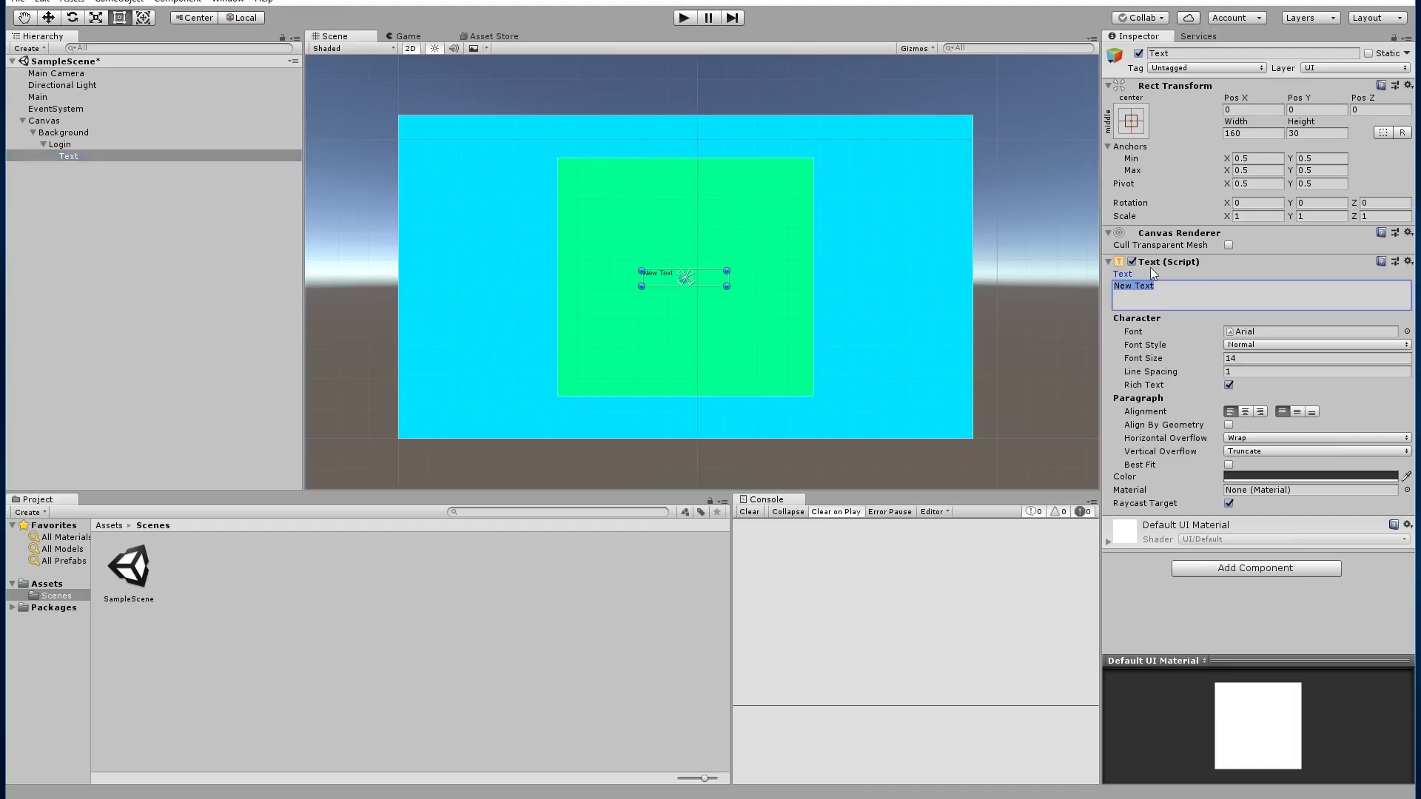
{"action": "left_click", "coordinate": [87, 154]}
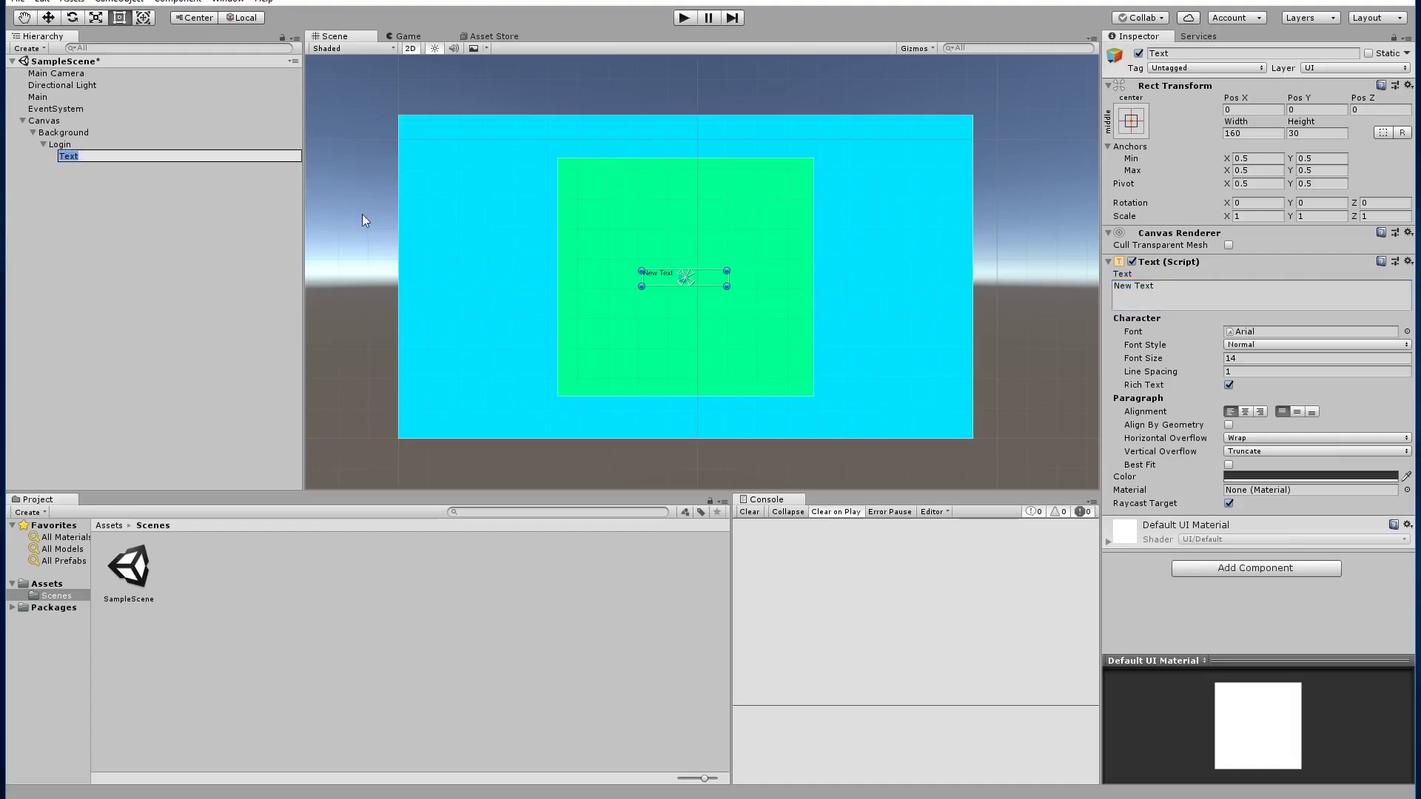
{"action": "type", "text": "Title"}
{"action": "key", "text": "Return"}
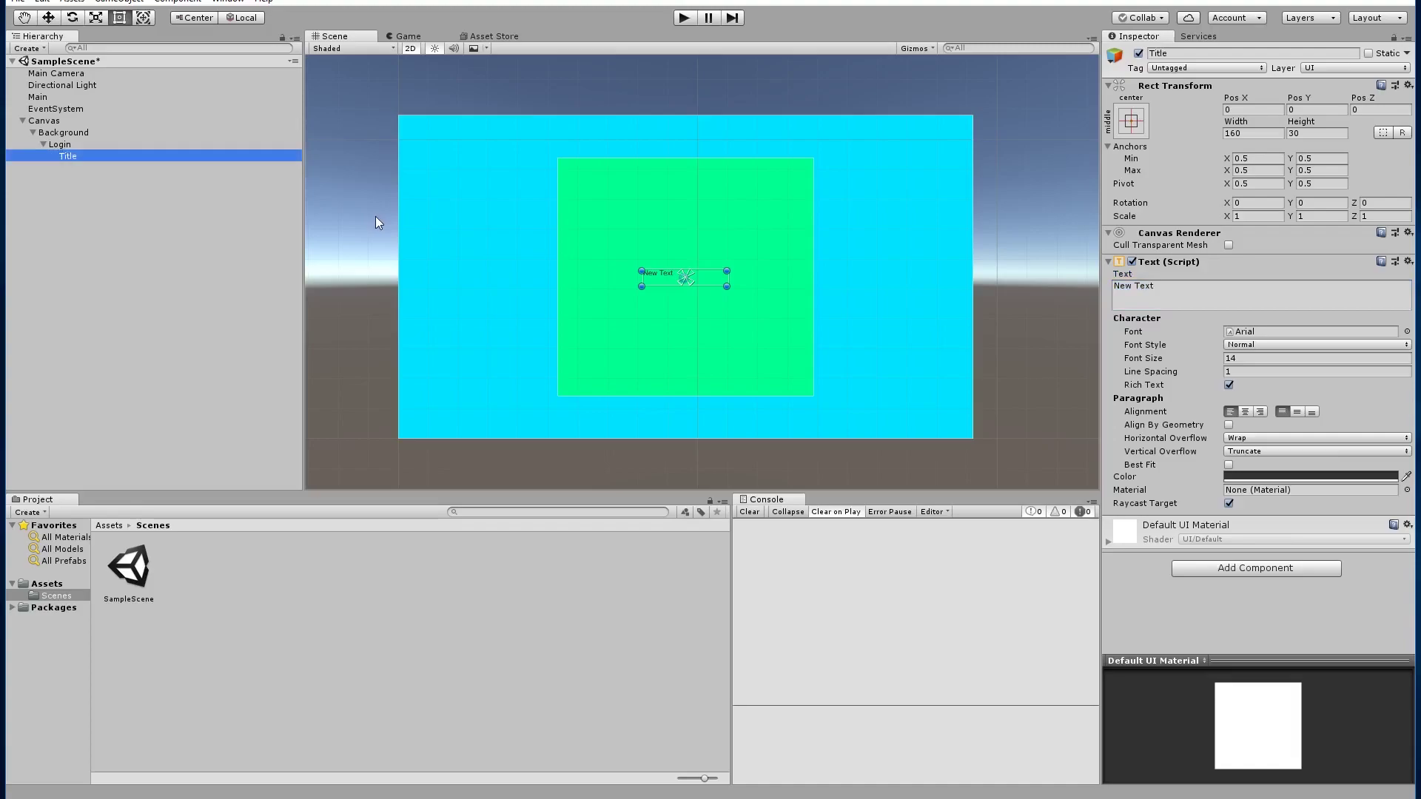
Pin Title across the top of the panel with the top-stretch anchor preset
{"action": "left_click", "coordinate": [1130, 126]}
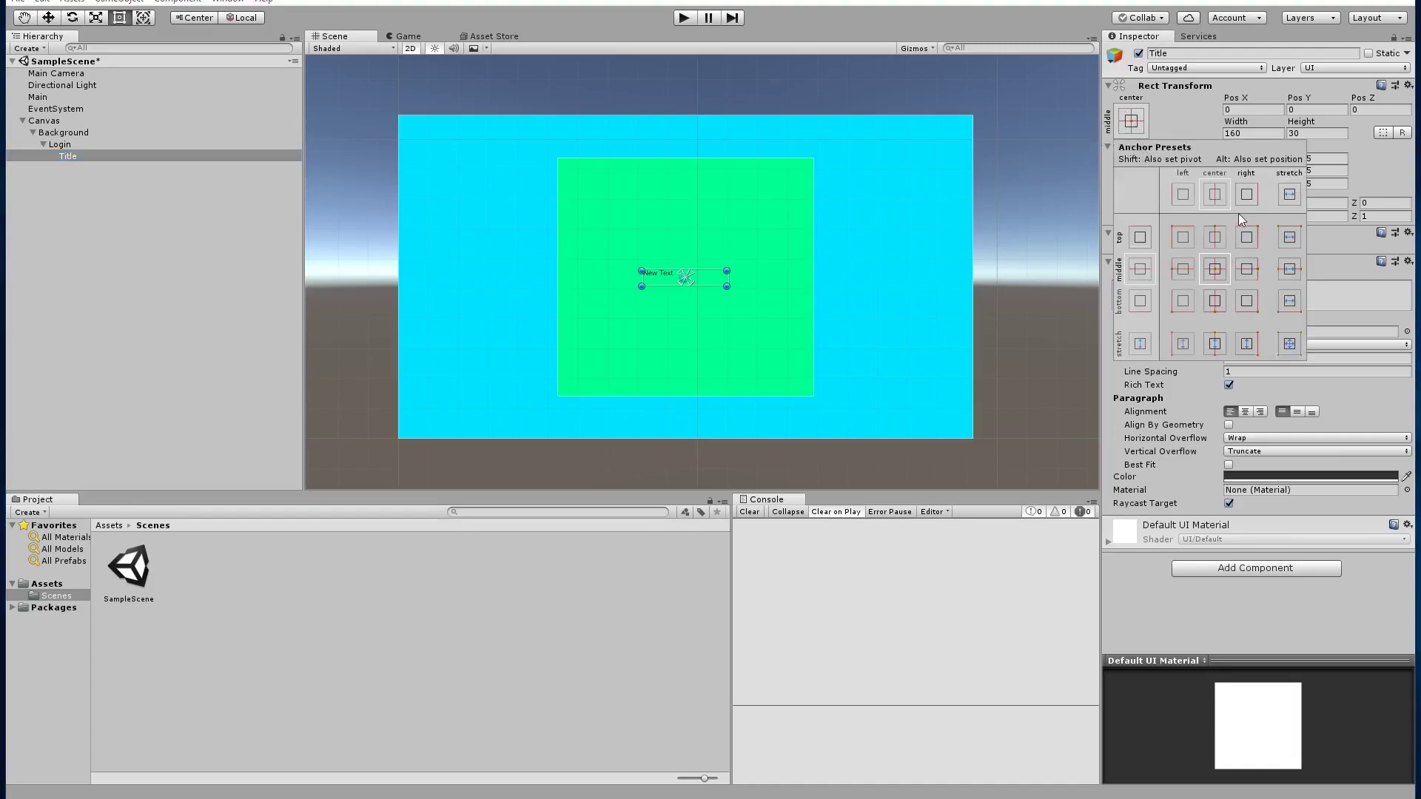
{"action": "key", "text": "alt+shift"}
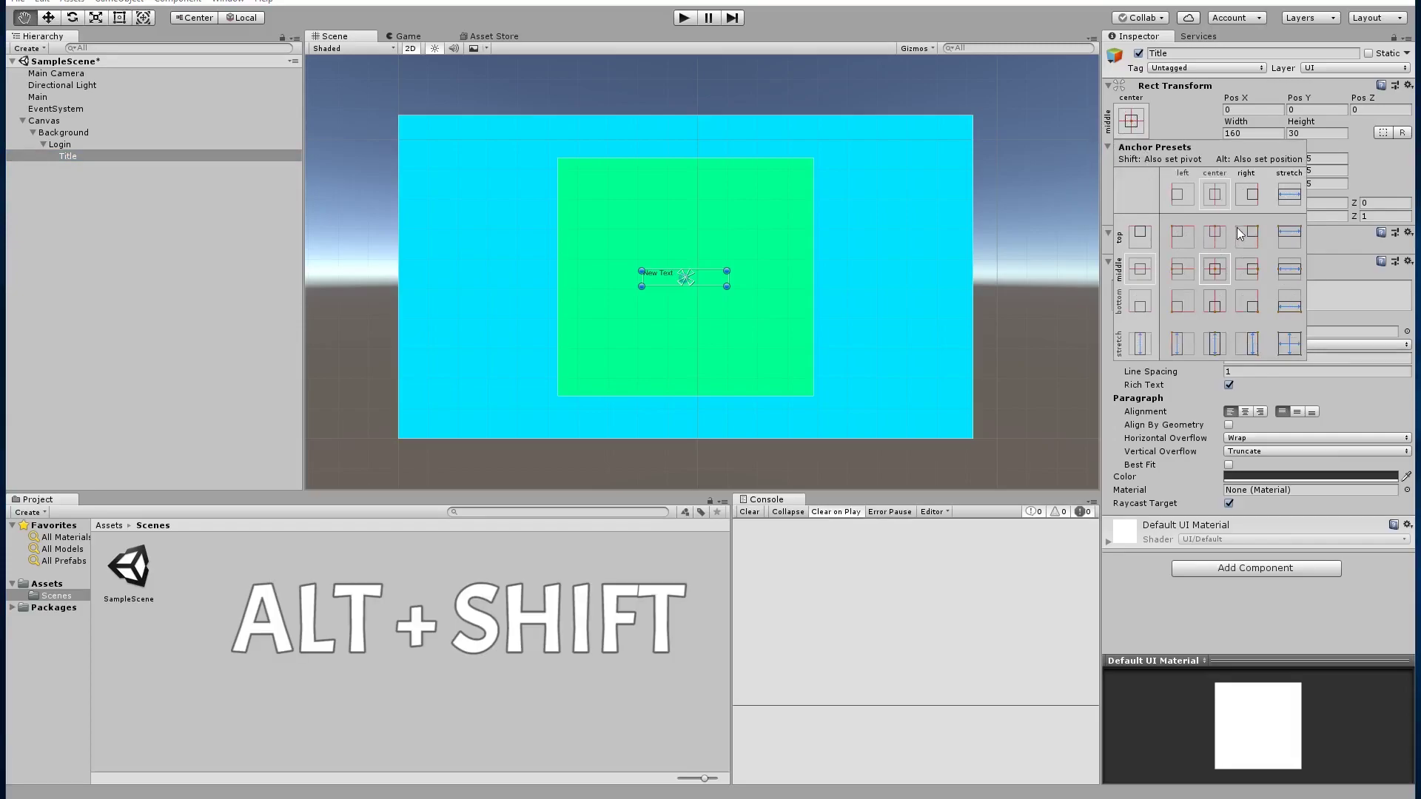
{"action": "left_click", "coordinate": [1290, 237], "text": "alt+shift"}
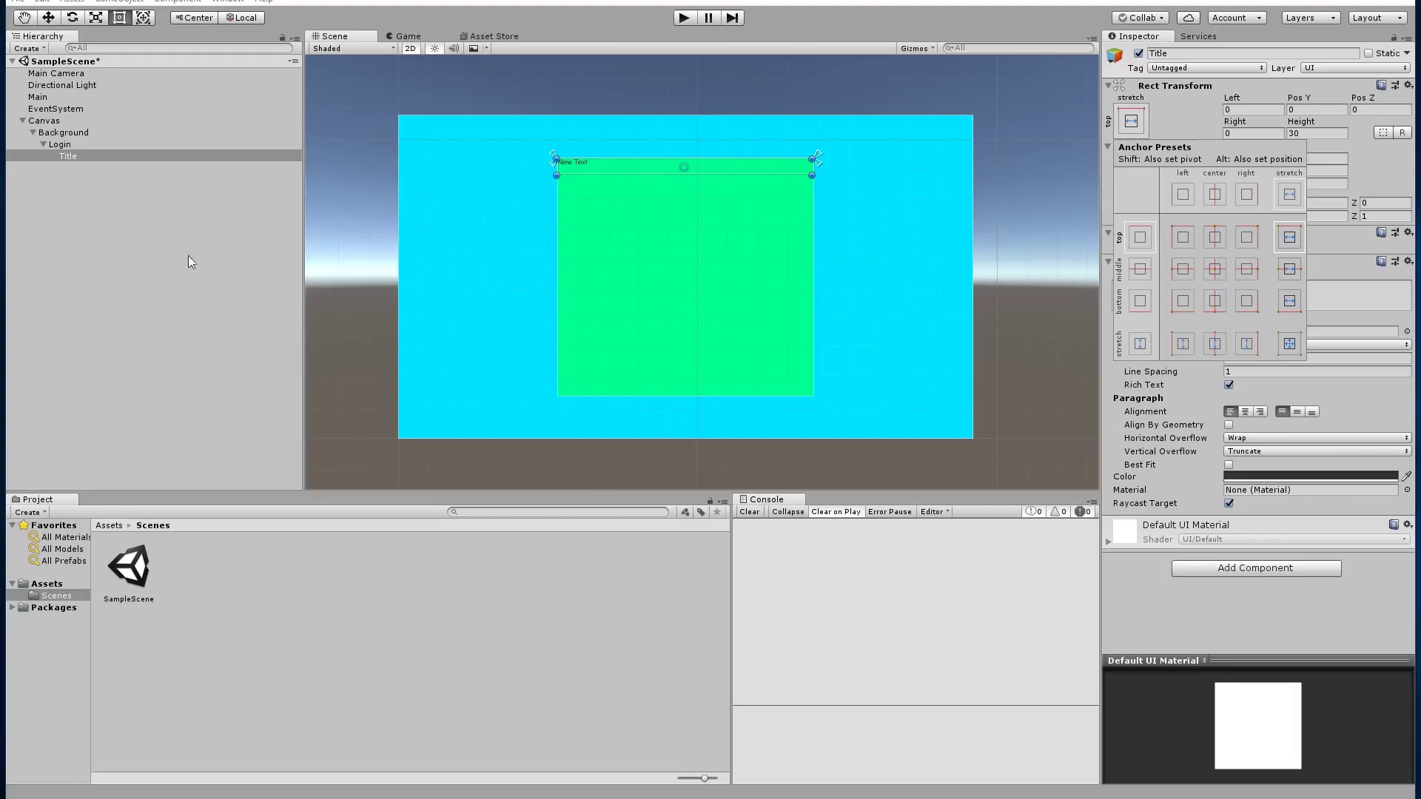
{"action": "left_click", "coordinate": [136, 249]}
Set Title's text to 'Login', centred, with height 80 and font size 60
{"action": "left_click", "coordinate": [1184, 294]}
{"action": "type", "text": "Login"}
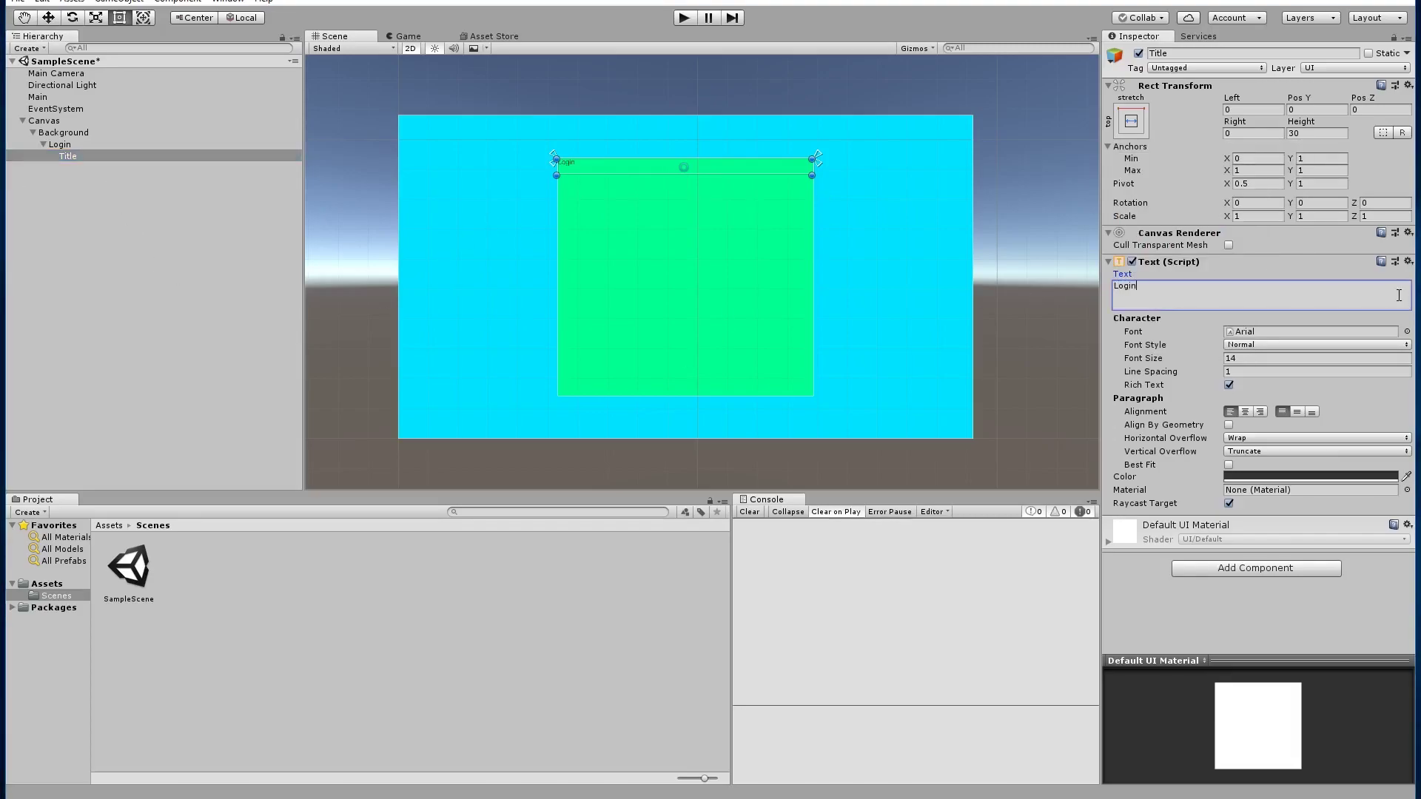
{"action": "left_click", "coordinate": [1245, 412]}
{"action": "left_click", "coordinate": [1297, 411]}
{"action": "left_click", "coordinate": [1301, 134]}
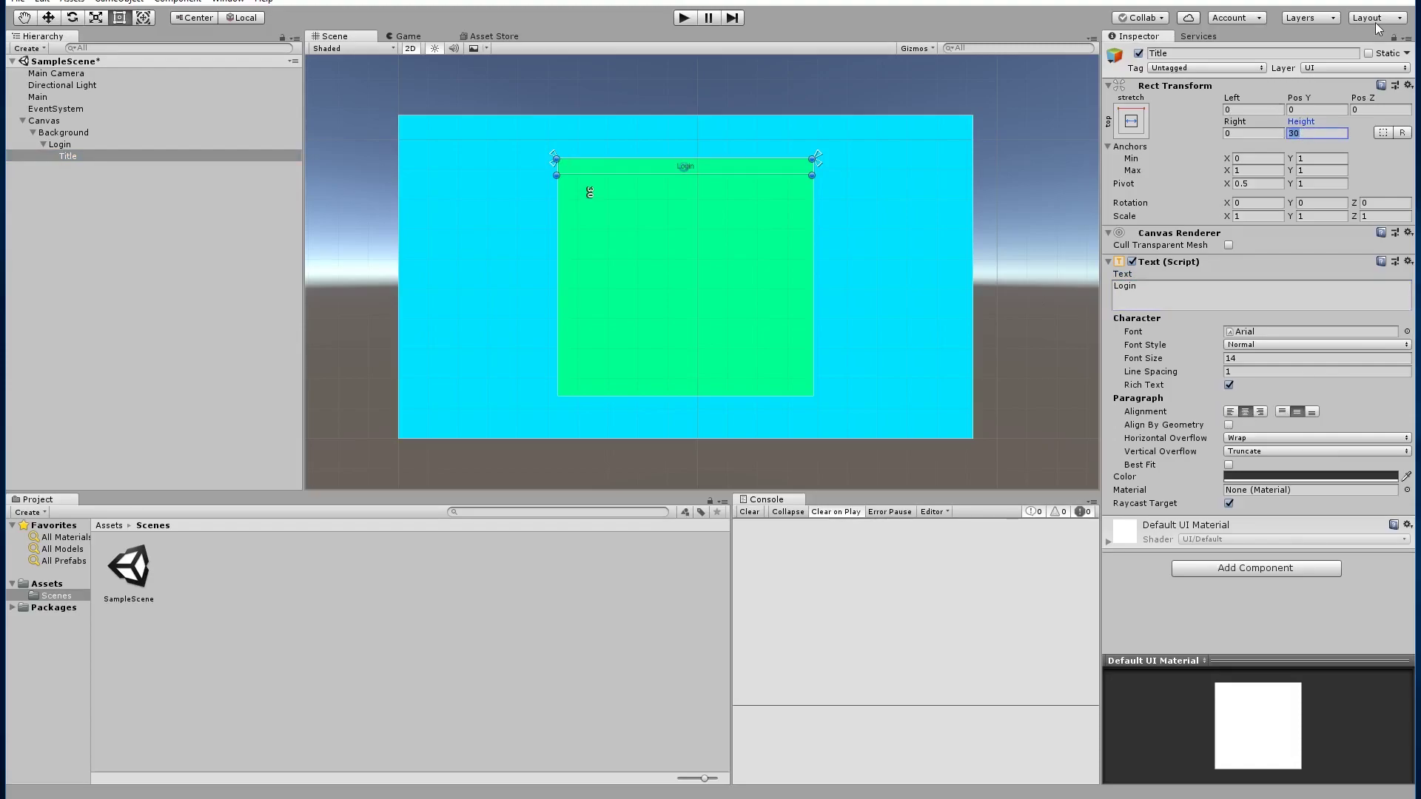
{"action": "type", "text": "80"}
{"action": "left_click", "coordinate": [1246, 360]}
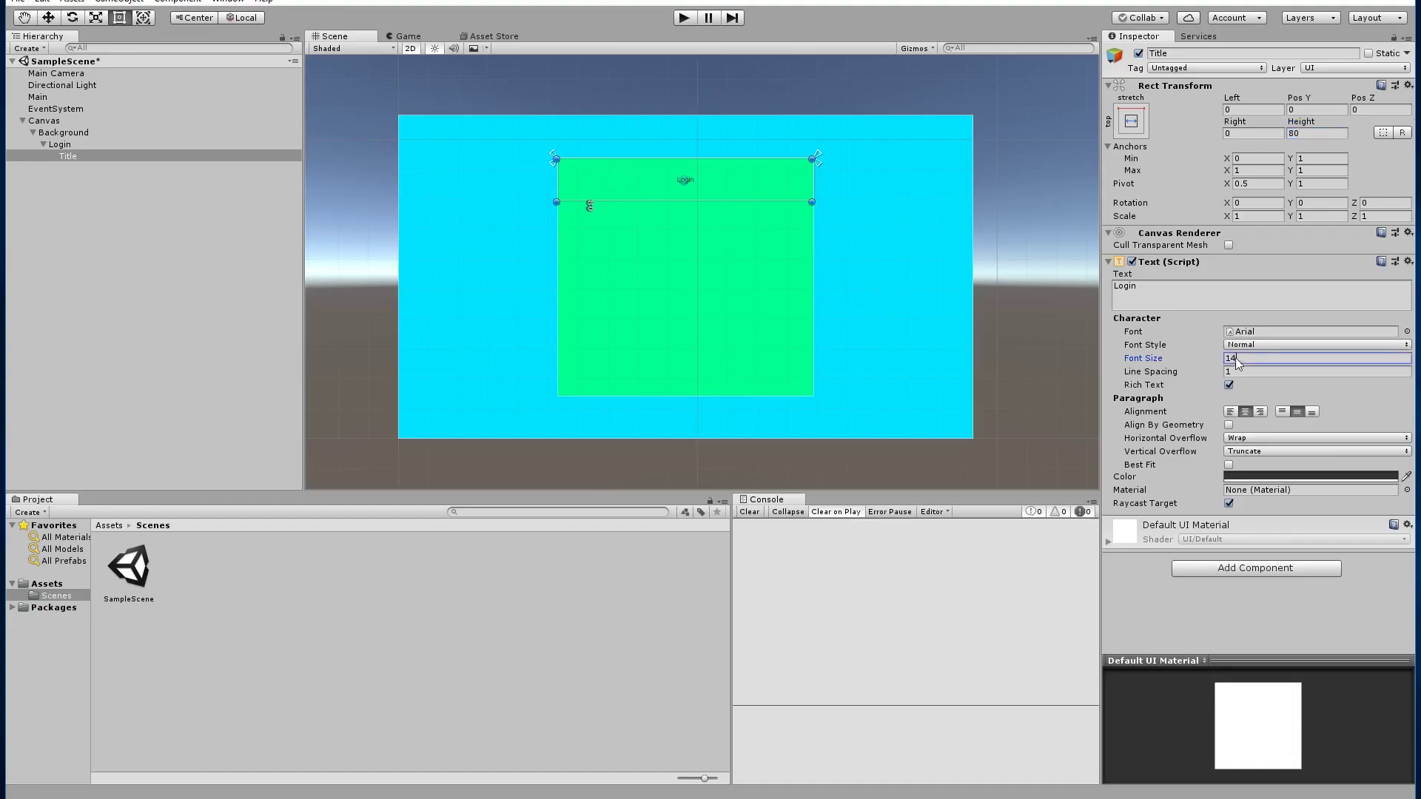
{"action": "type", "text": "60"}
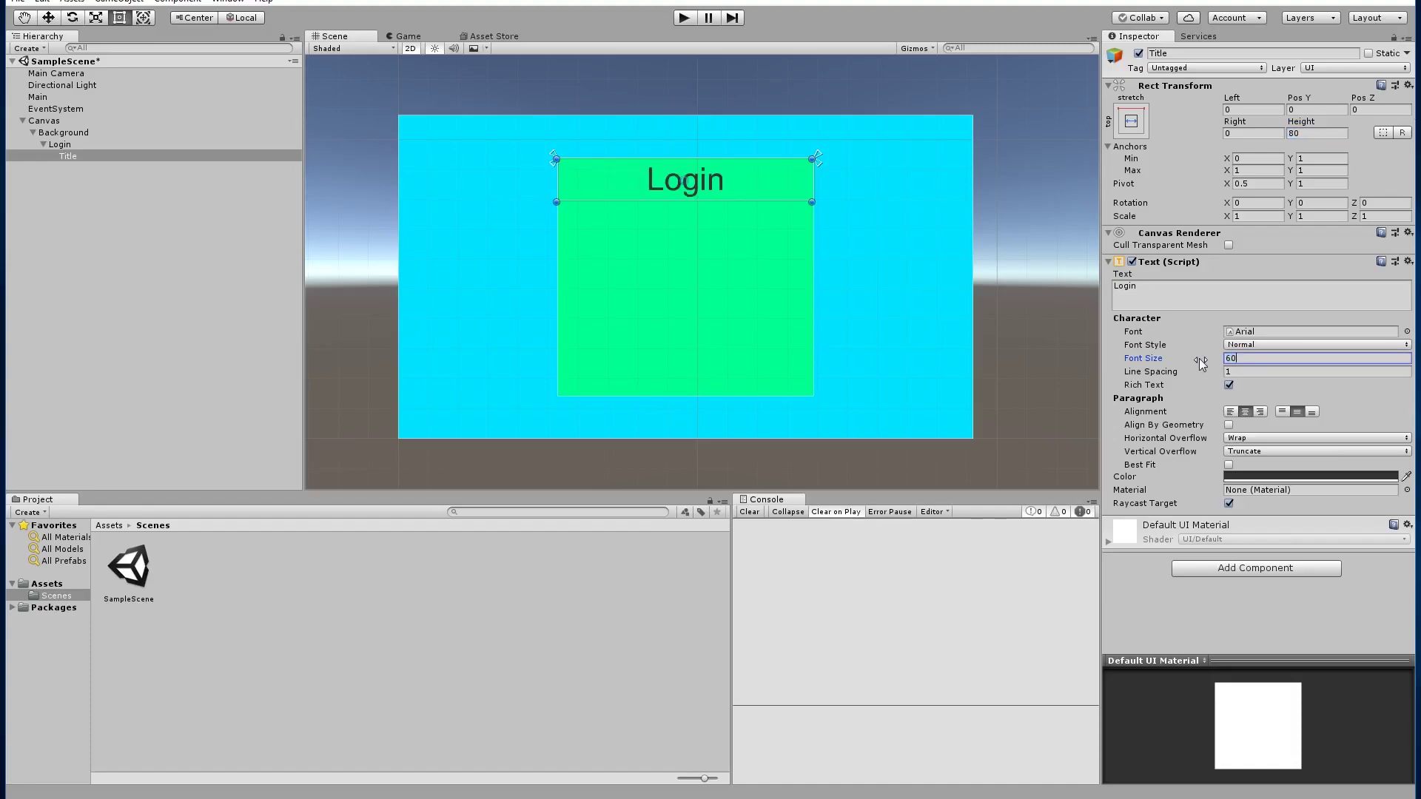
{"action": "left_click", "coordinate": [791, 314]}
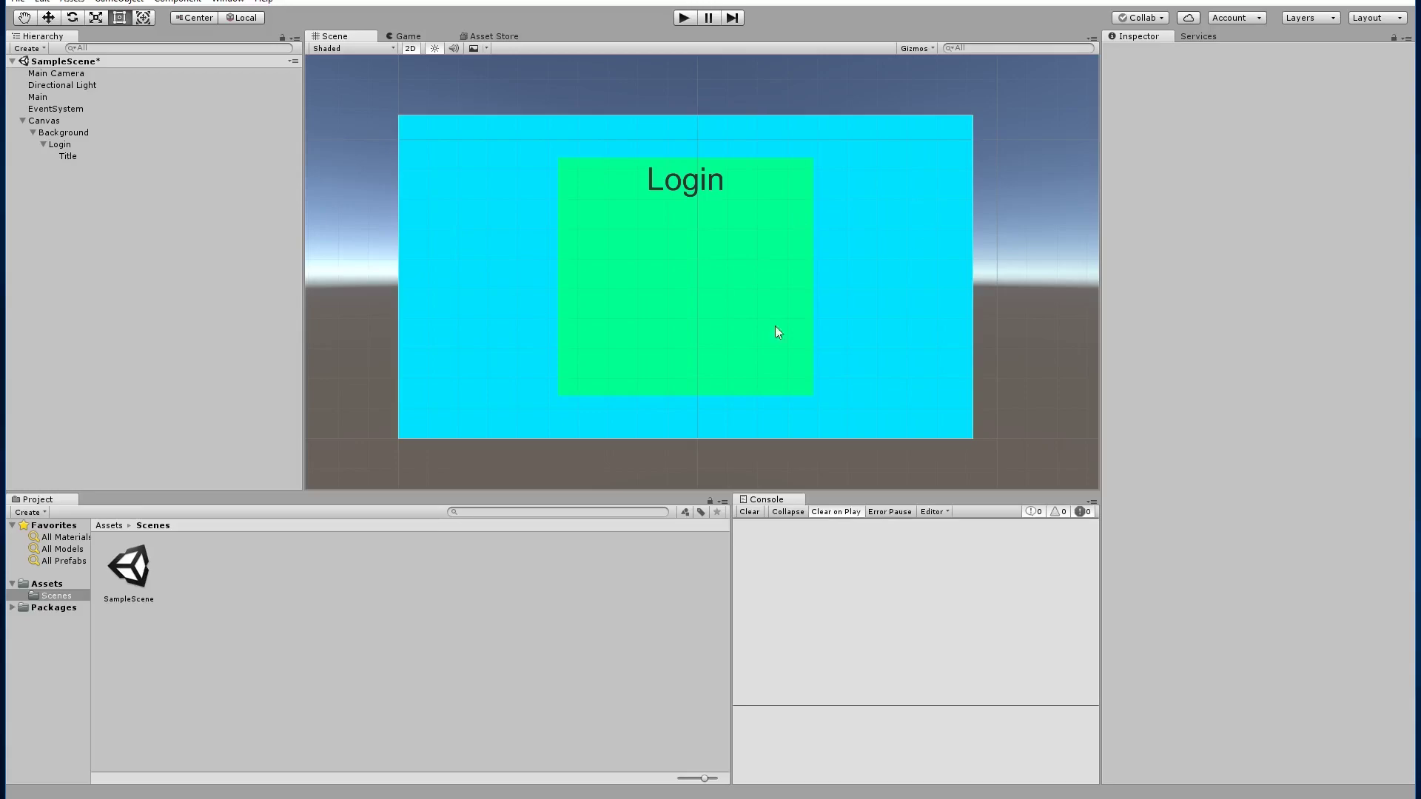
Create an empty child object under Login named Inputs
{"action": "left_click", "coordinate": [69, 144]}
{"action": "left_click", "coordinate": [73, 155]}
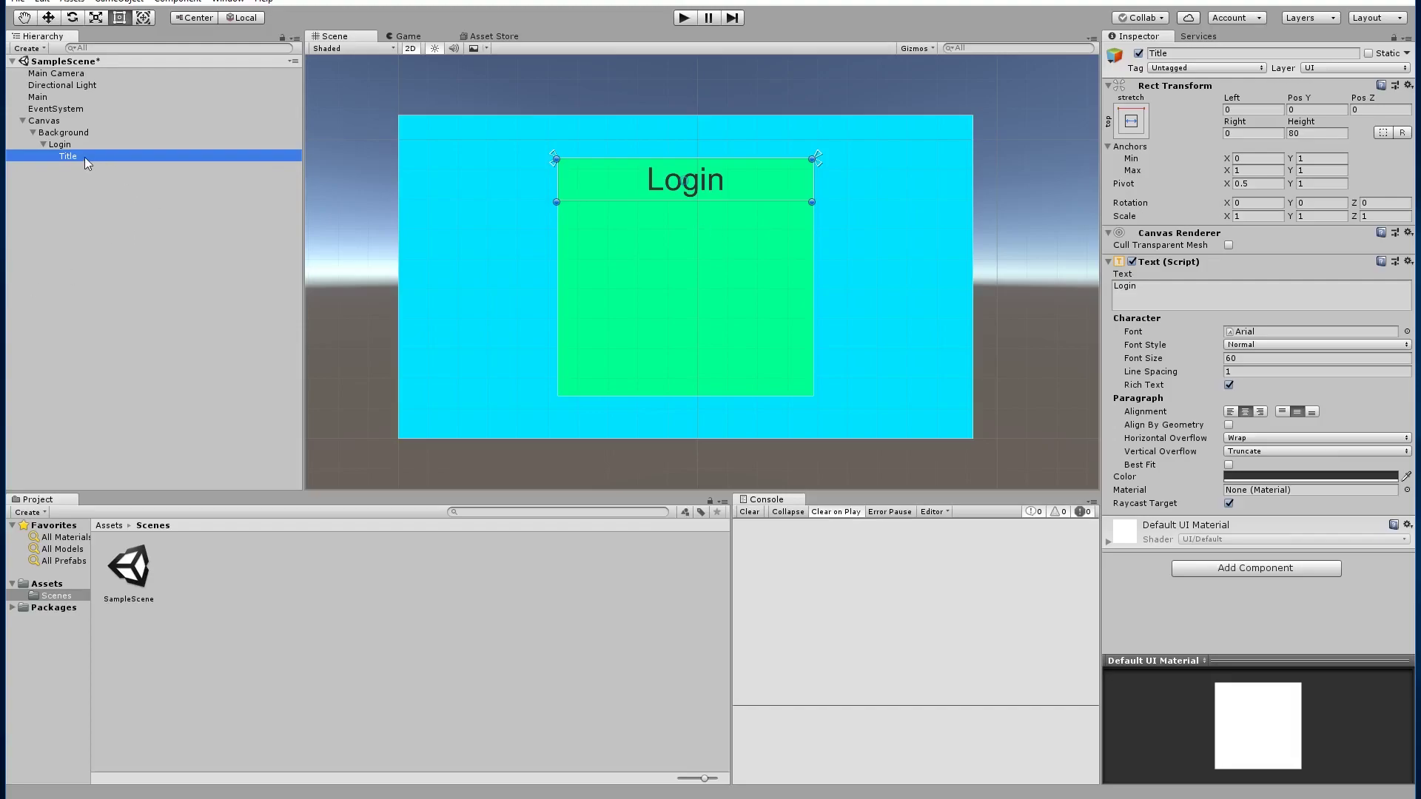
{"action": "left_click", "coordinate": [63, 144]}
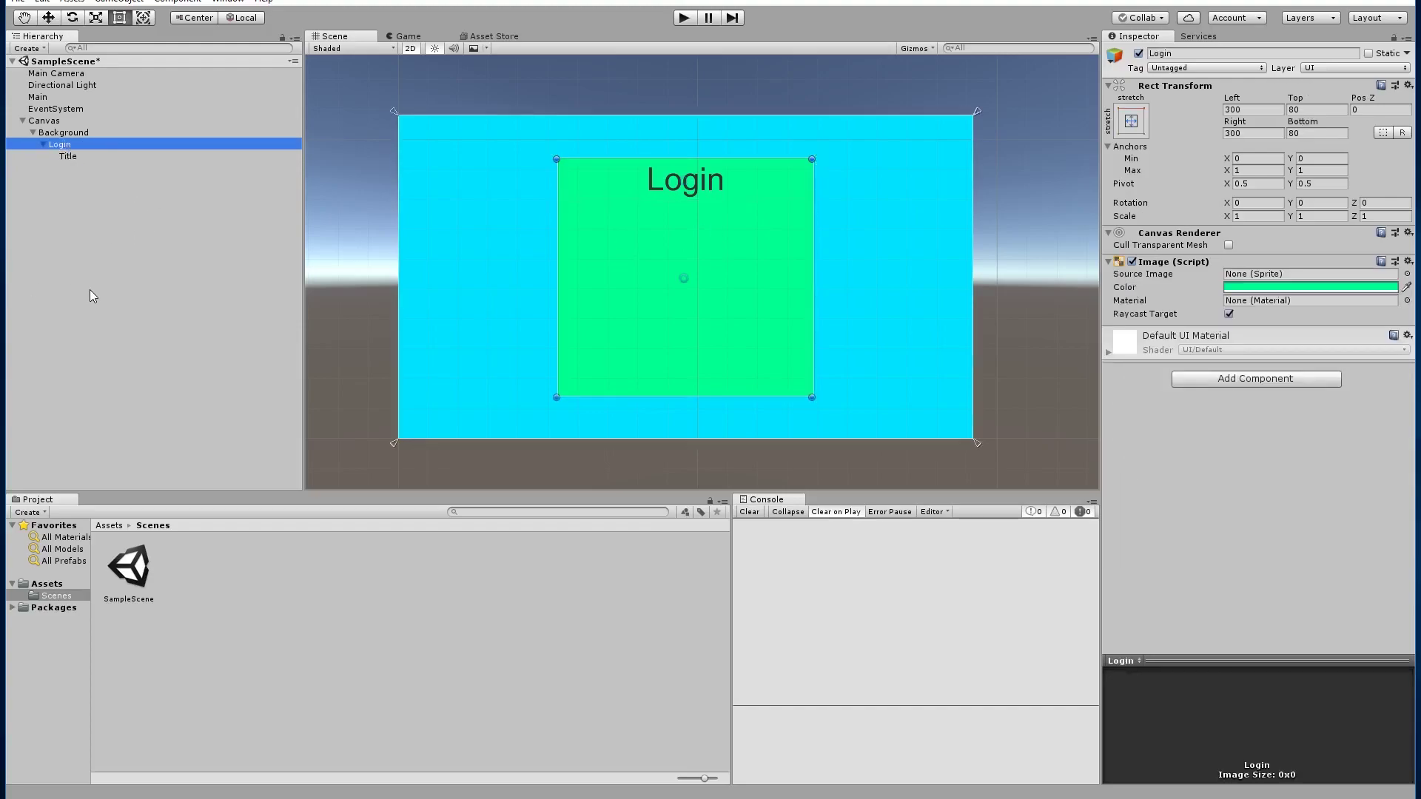
{"action": "right_click", "coordinate": [77, 148]}
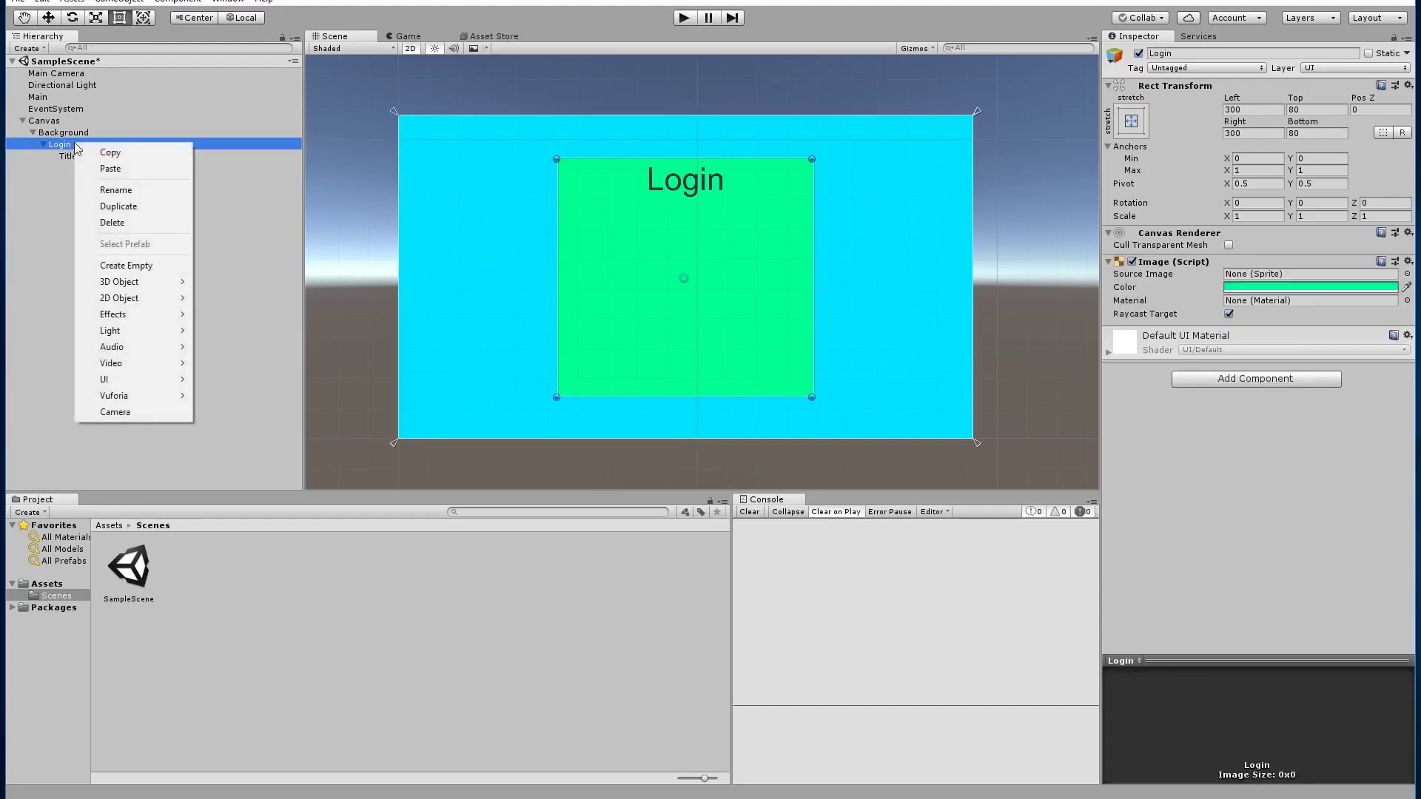
{"action": "left_click", "coordinate": [166, 268]}
{"action": "left_click", "coordinate": [82, 167]}
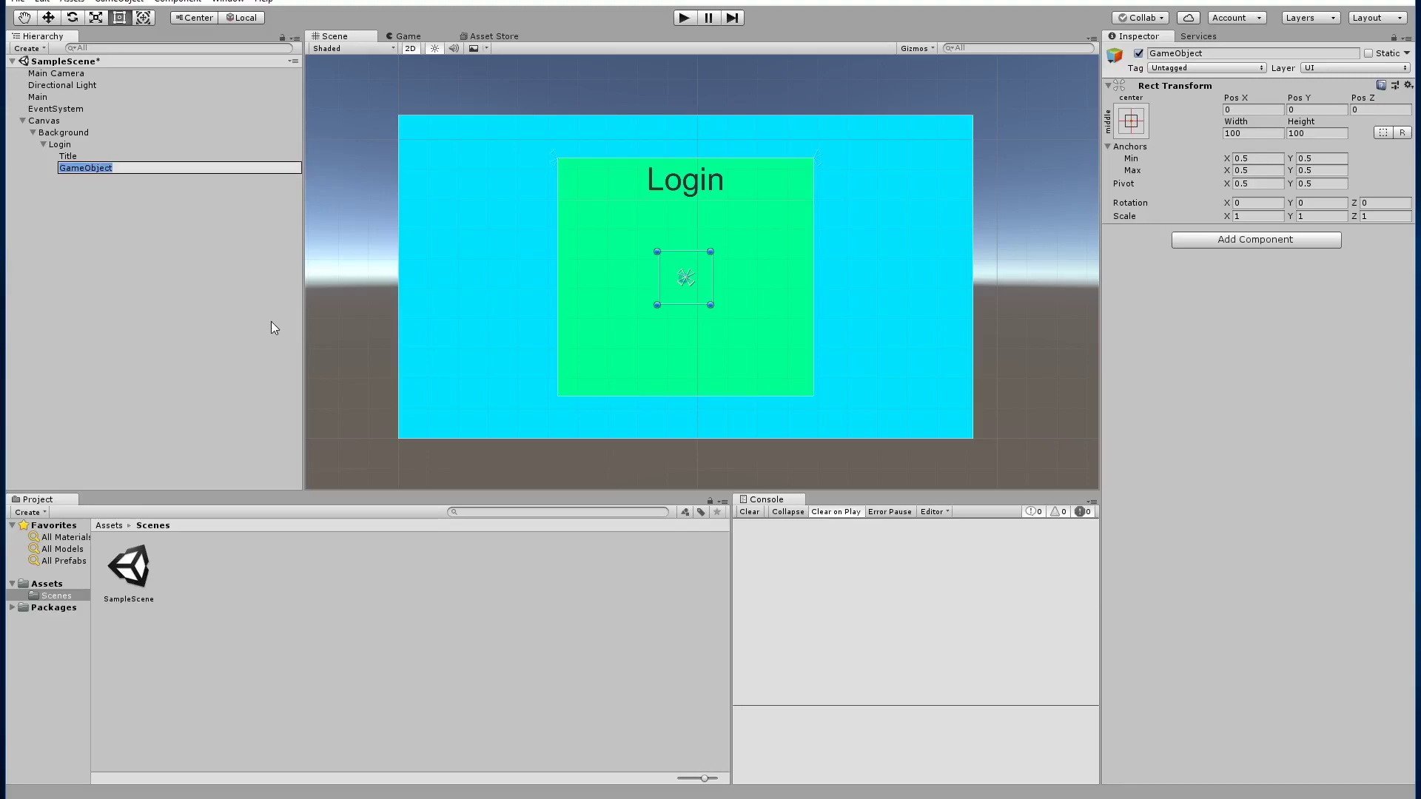
{"action": "type", "text": "Inputs"}
{"action": "key", "text": "Return"}
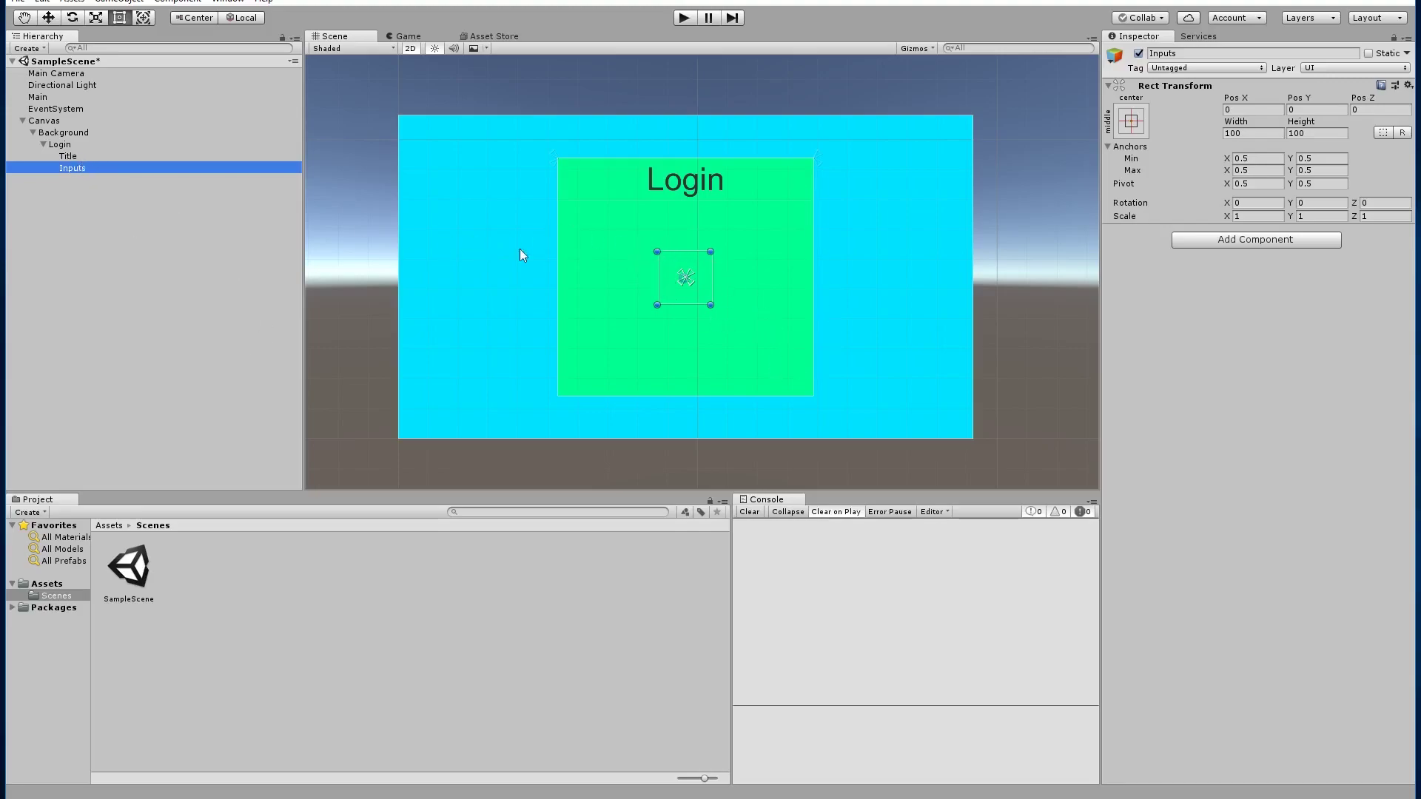
Stretch Inputs across the panel, insetting its top below the title (119.05) and bottom 65.65
{"action": "left_click", "coordinate": [1131, 120]}
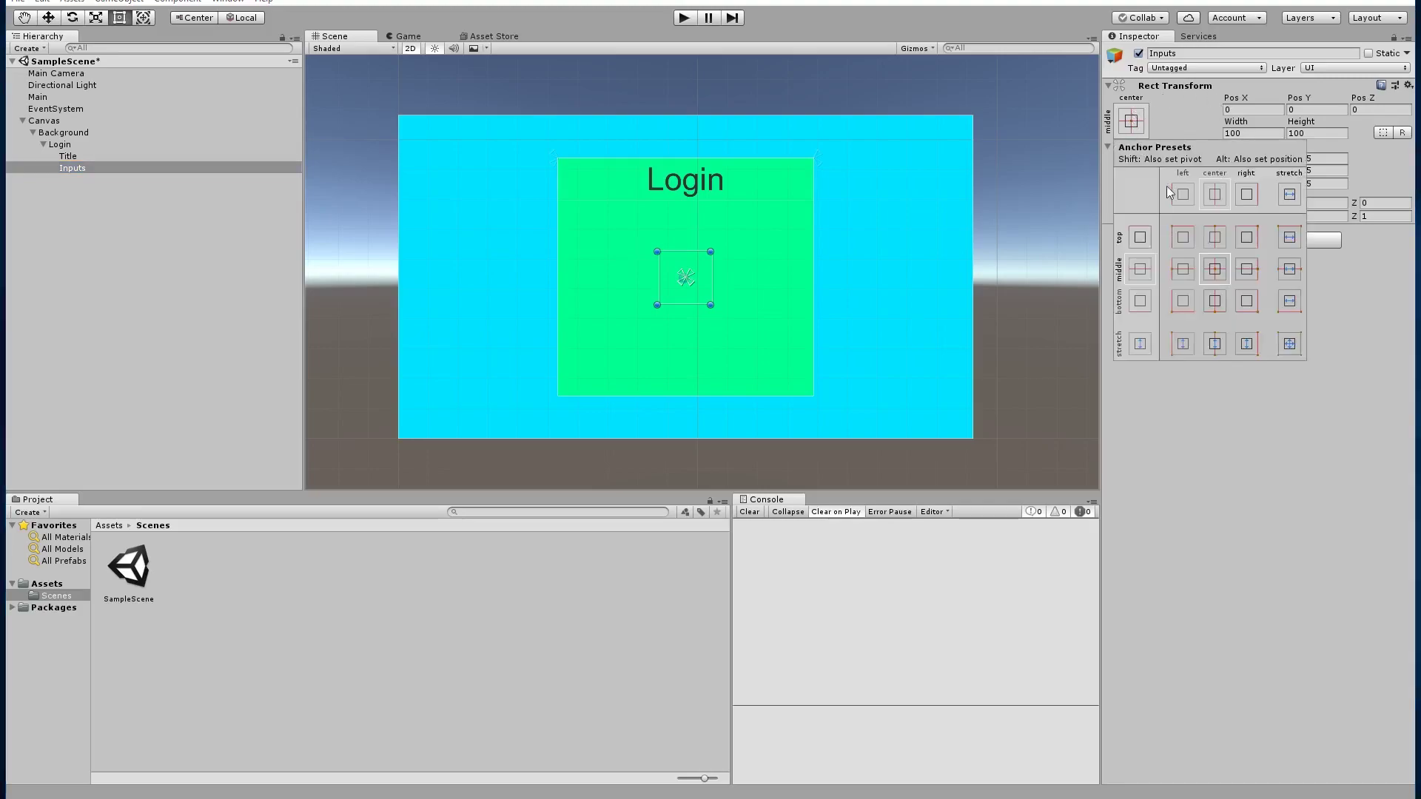
{"action": "left_click", "coordinate": [1297, 342]}
{"action": "key", "text": "t"}
{"action": "left_click_drag", "start_coordinate": [733, 156], "coordinate": [740, 202]}
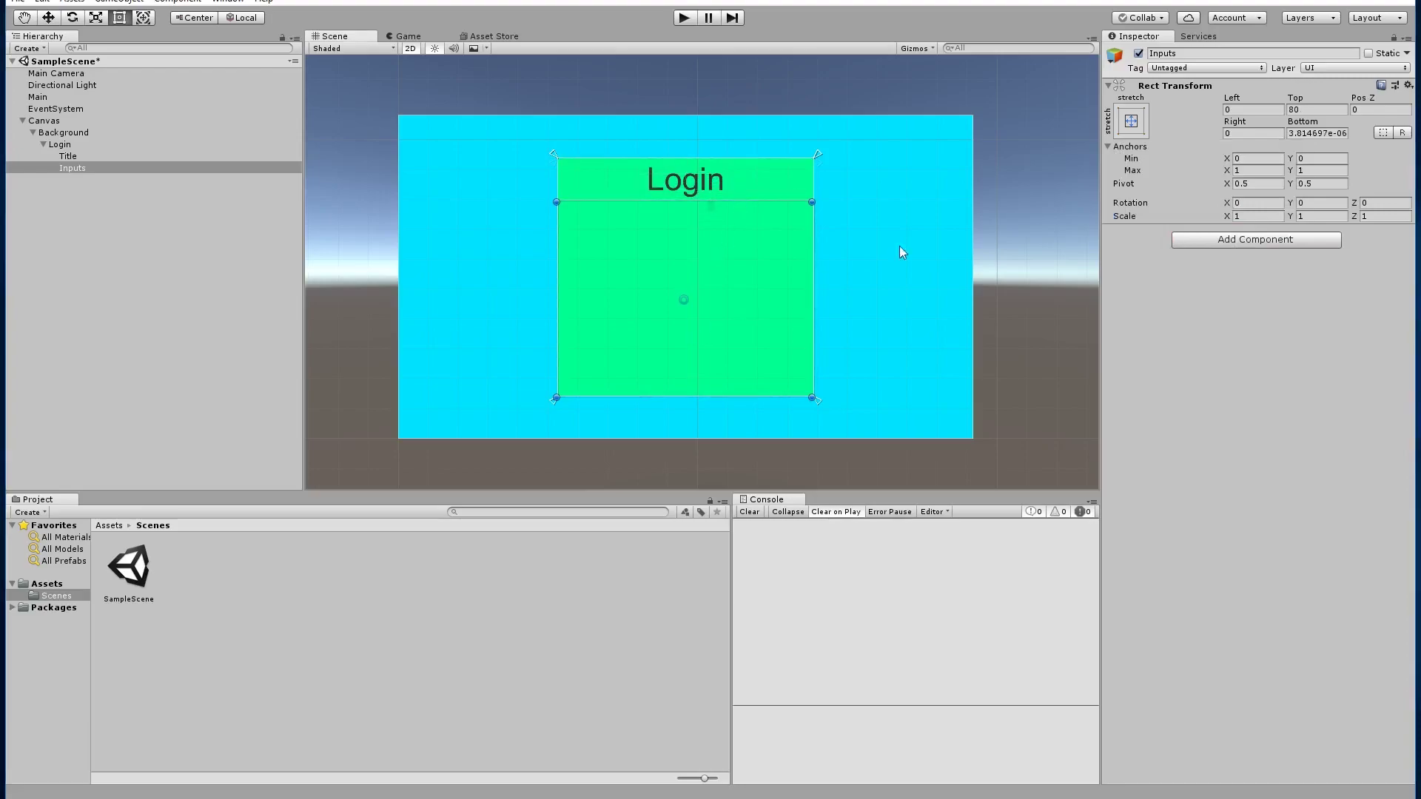
{"action": "left_click", "coordinate": [1015, 213]}
{"action": "left_click", "coordinate": [716, 205]}
{"action": "left_click_drag", "start_coordinate": [633, 201], "coordinate": [637, 223]}
{"action": "left_click_drag", "start_coordinate": [678, 397], "coordinate": [679, 364]}
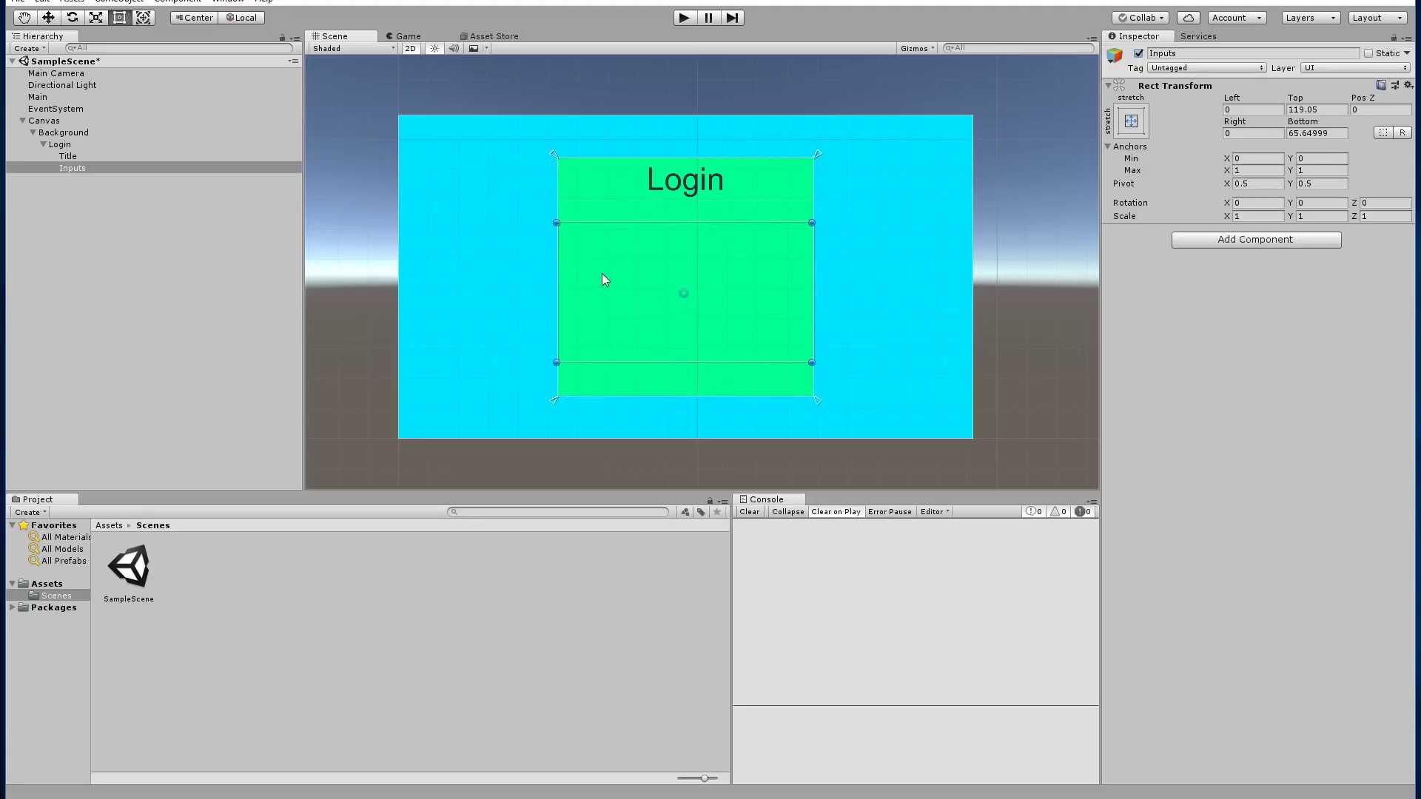
{"action": "left_click", "coordinate": [96, 168]}
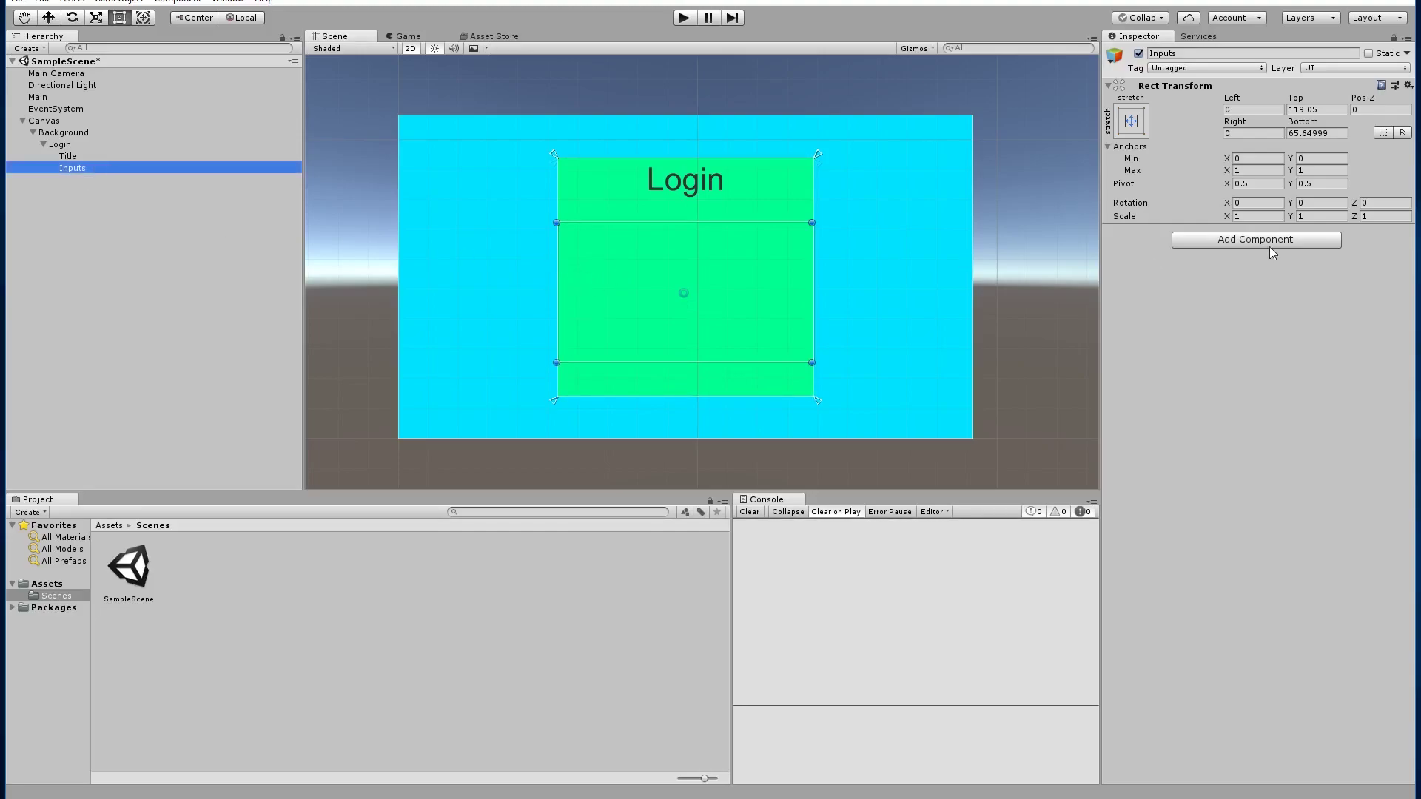